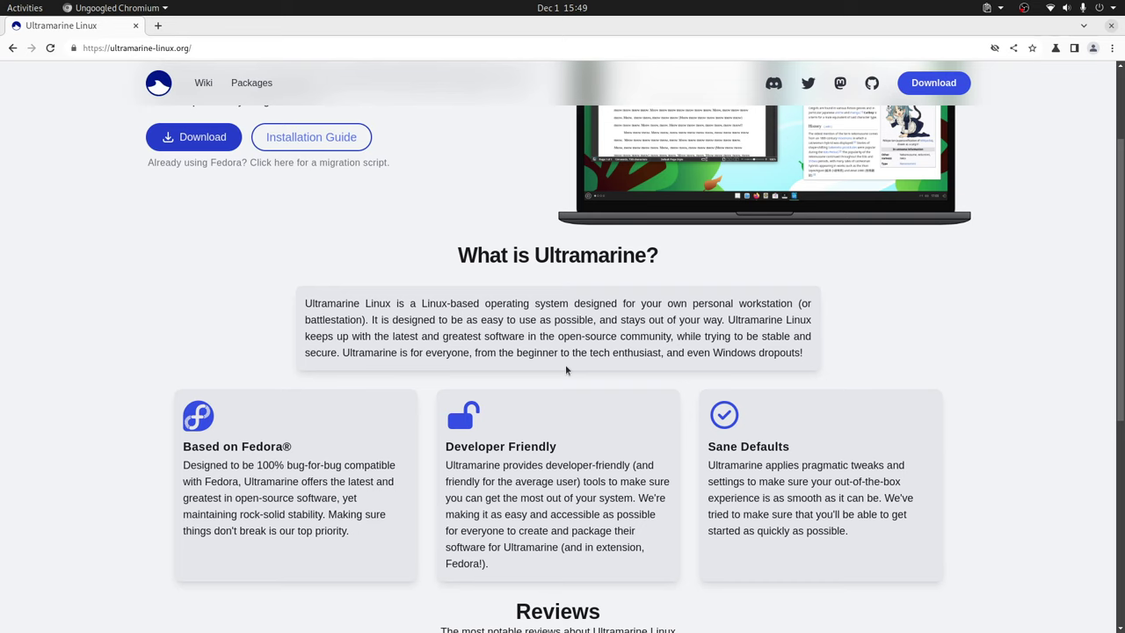
# Look through the Ultramarine Linux home page's description, feature cards, reviews and migration script section
pyautogui.scroll(-5, 566, 370)
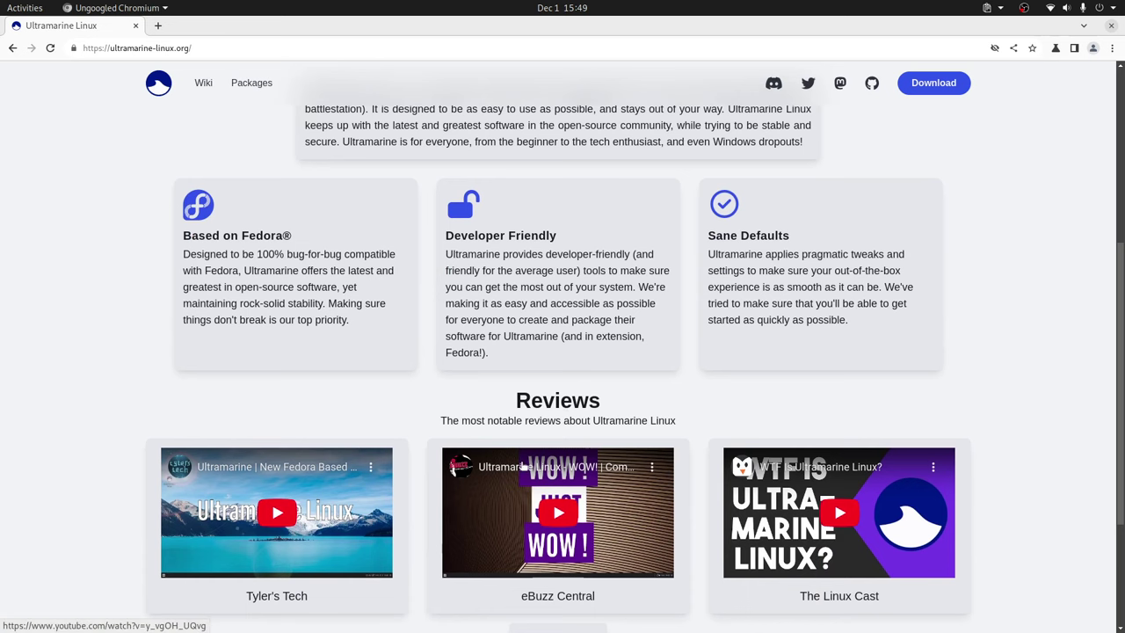
pyautogui.scroll(-5, 643, 494)
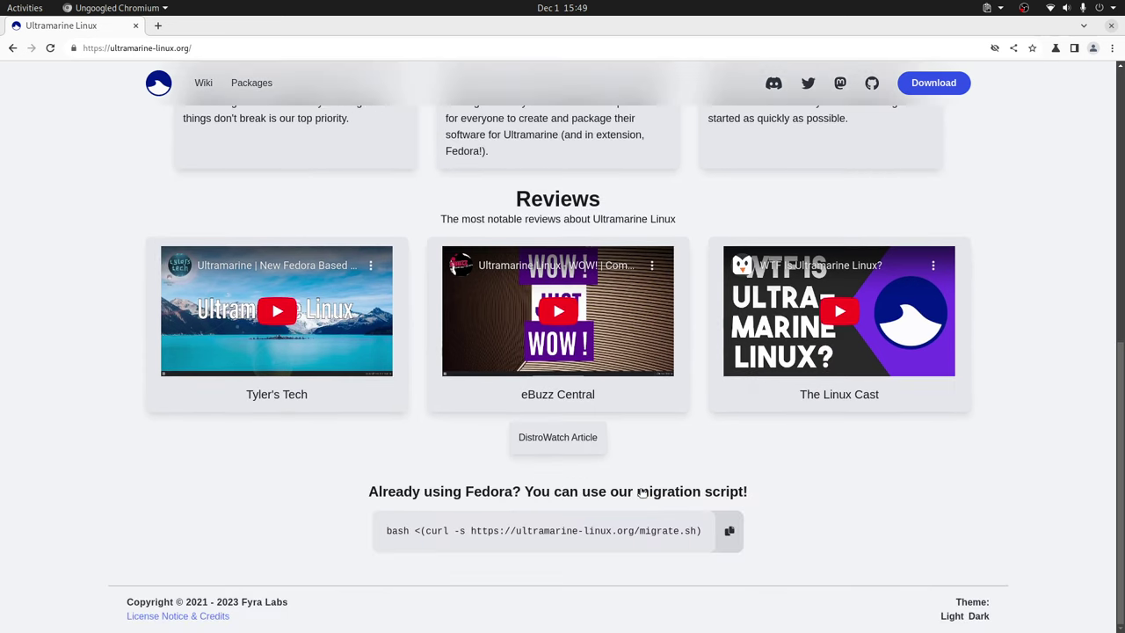
pyautogui.scroll(14, 642, 494)
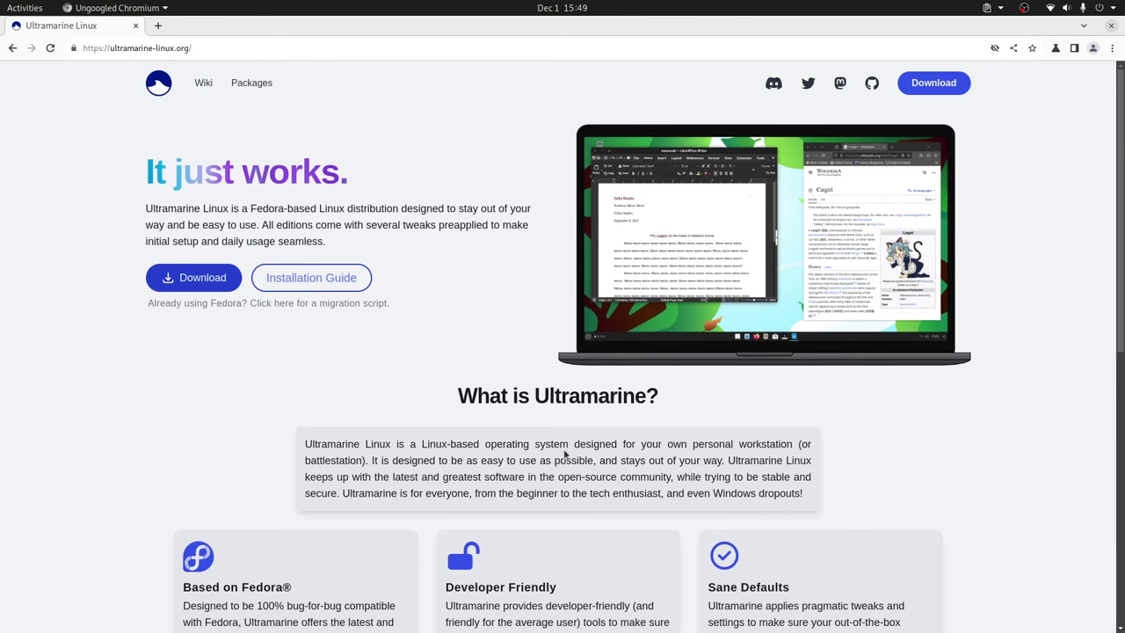
# Go to the Ultramarine download page and examine the available editions and their descriptions
pyautogui.click(284, 291)
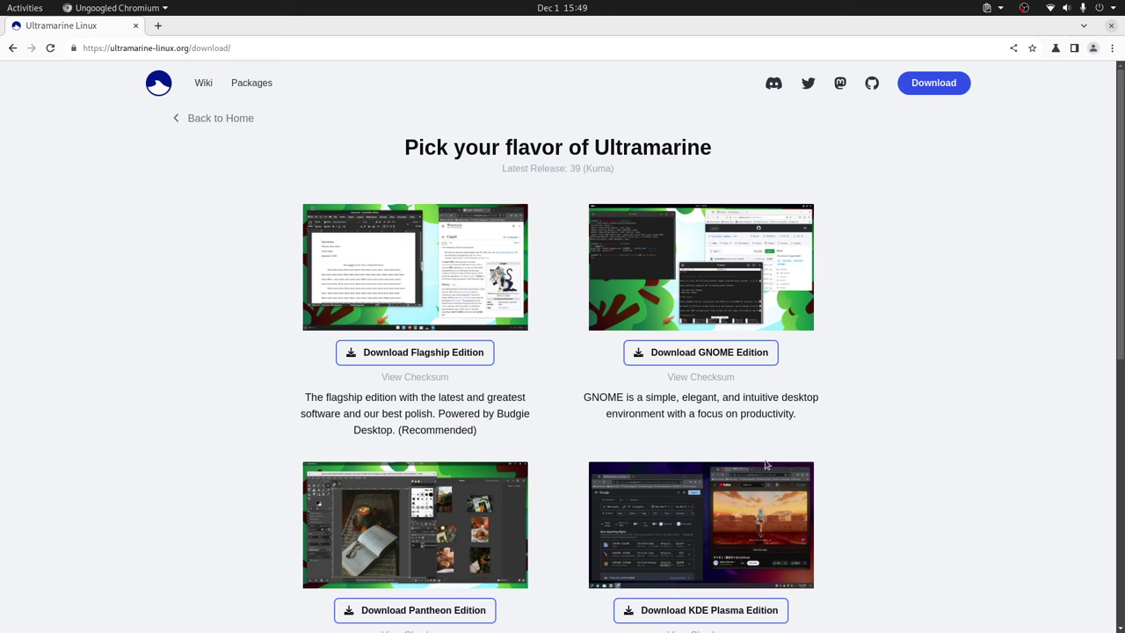
pyautogui.scroll(-3, 682, 417)
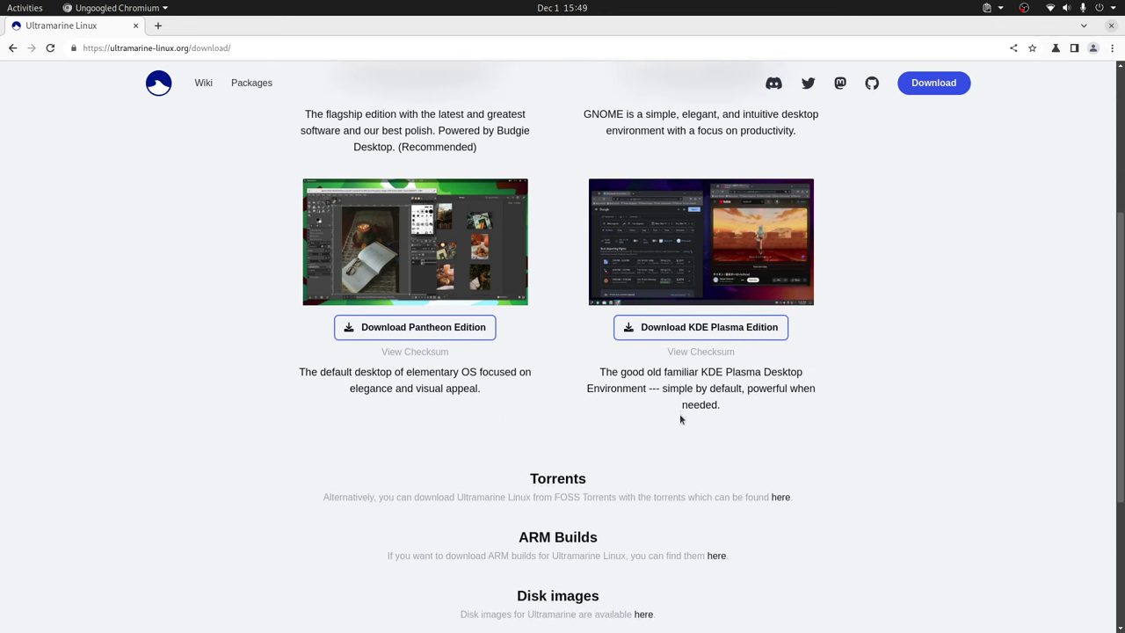
pyautogui.scroll(3, 679, 413)
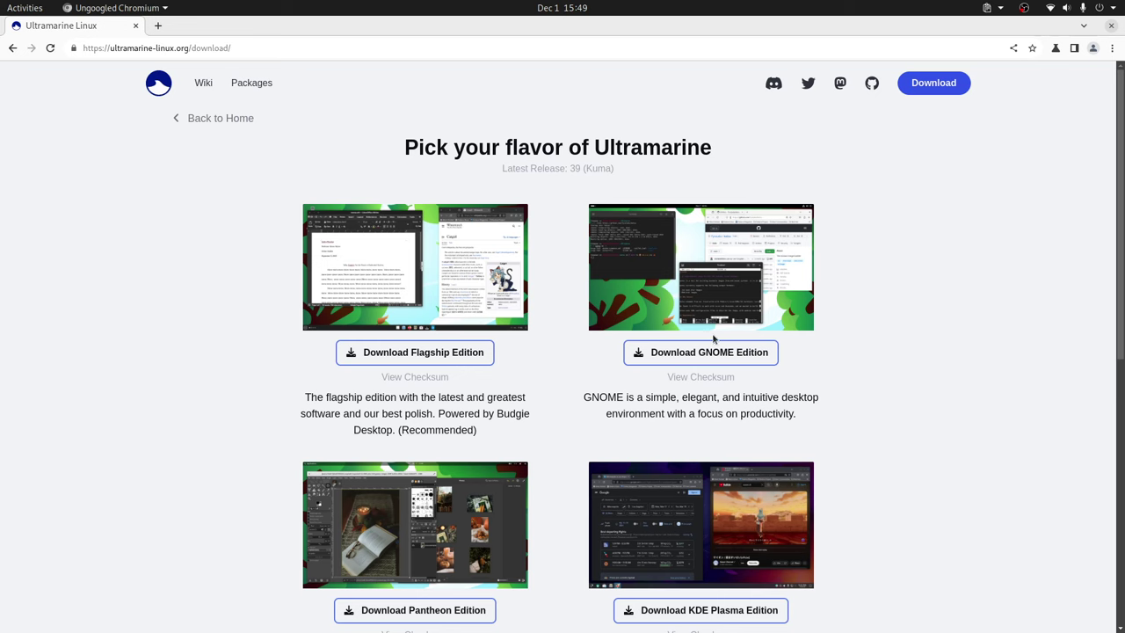
pyautogui.scroll(-3, 587, 373)
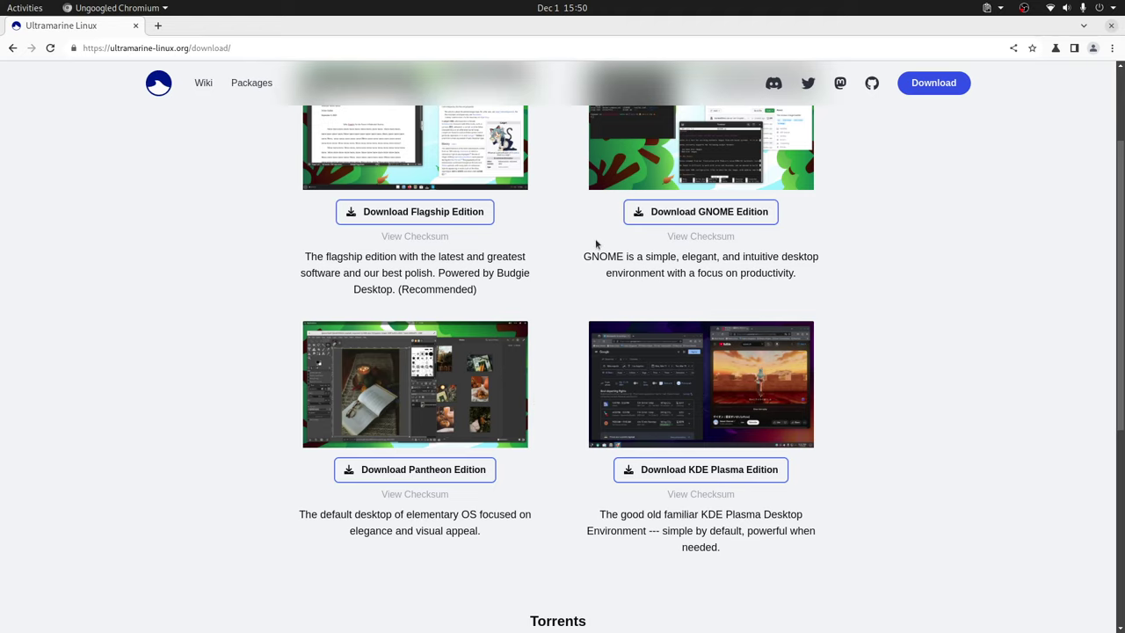
pyautogui.scroll(3, 582, 272)
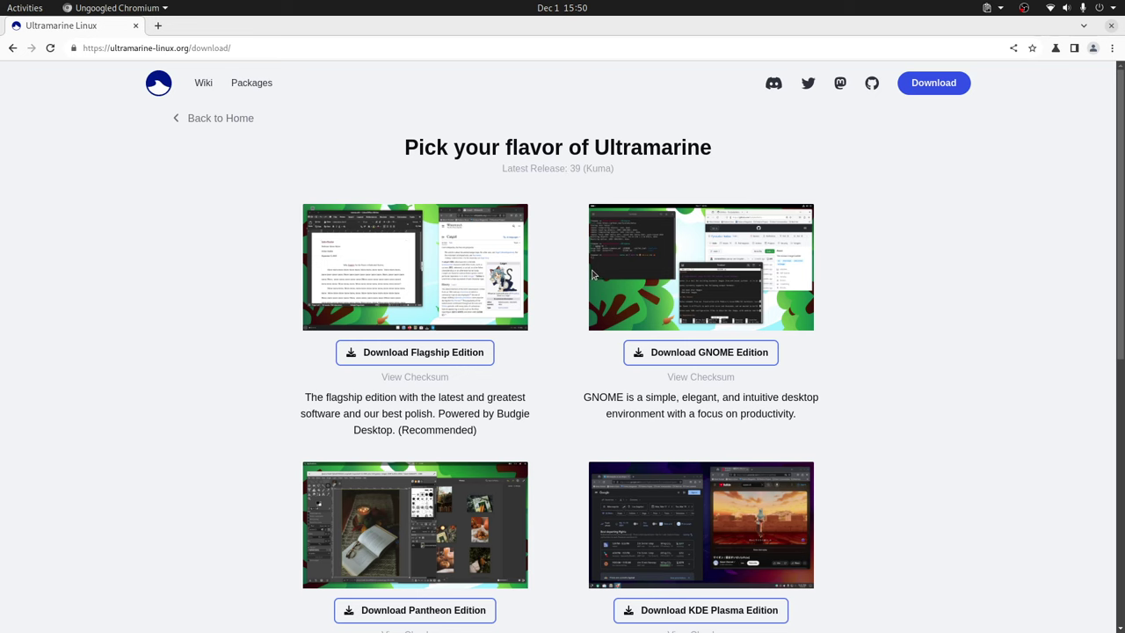
pyautogui.scroll(-3, 580, 280)
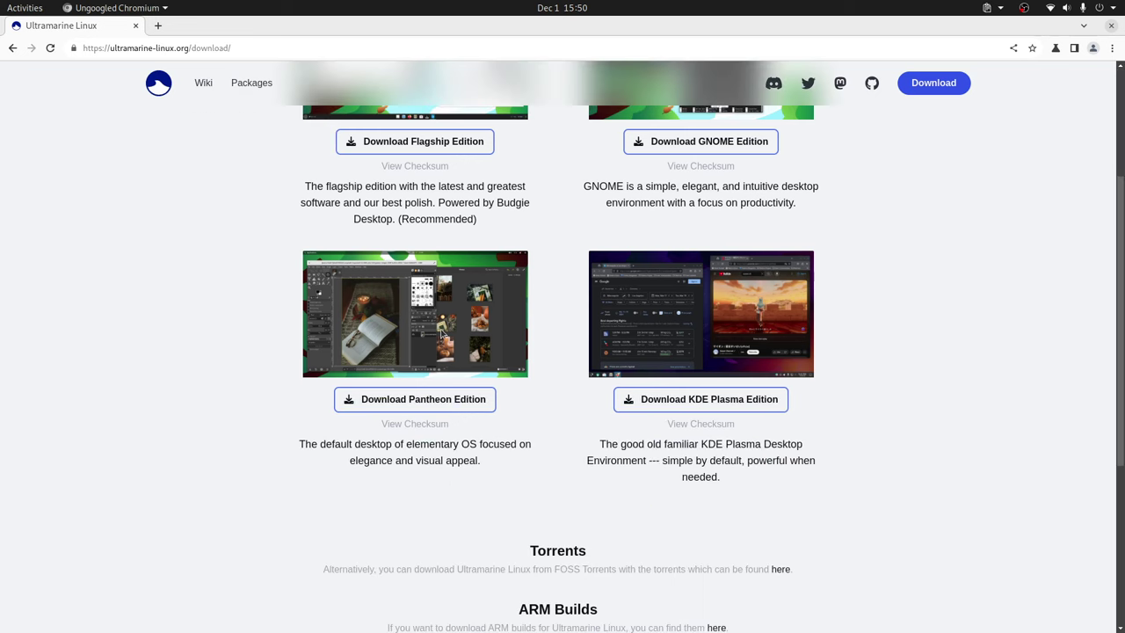
# Switch to VirtualBox and, in the Ultramarine machine's system settings, remove Floppy from the boot order and enable EFI
pyautogui.hotkey('alt', 'Tab')
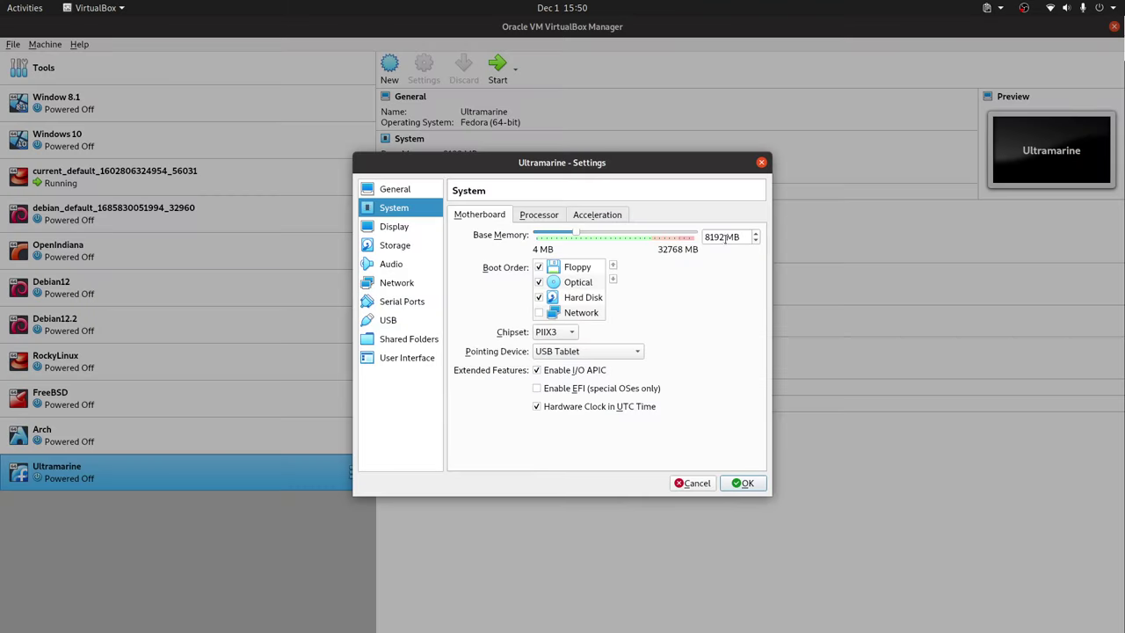
pyautogui.click(539, 216)
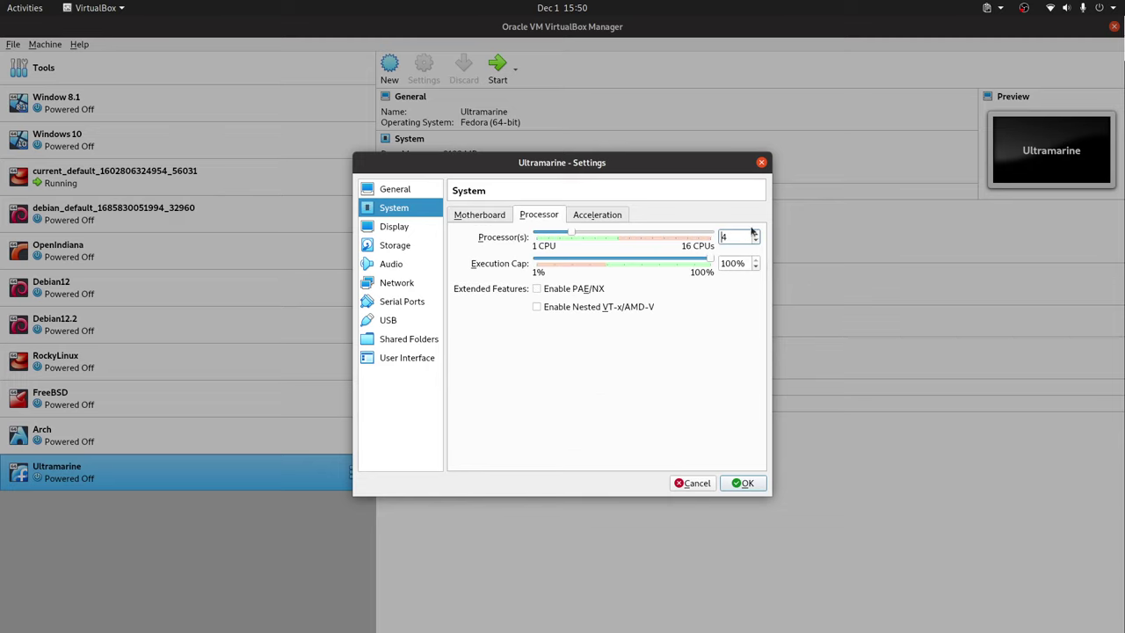
pyautogui.click(471, 218)
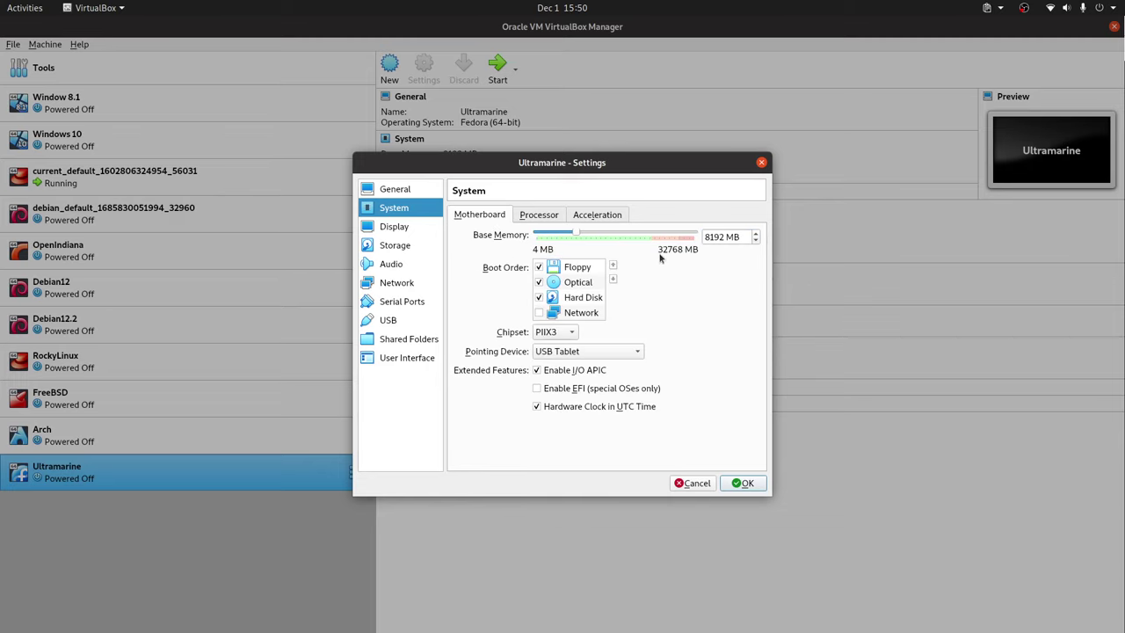
pyautogui.click(539, 268)
pyautogui.click(548, 392)
pyautogui.click(745, 483)
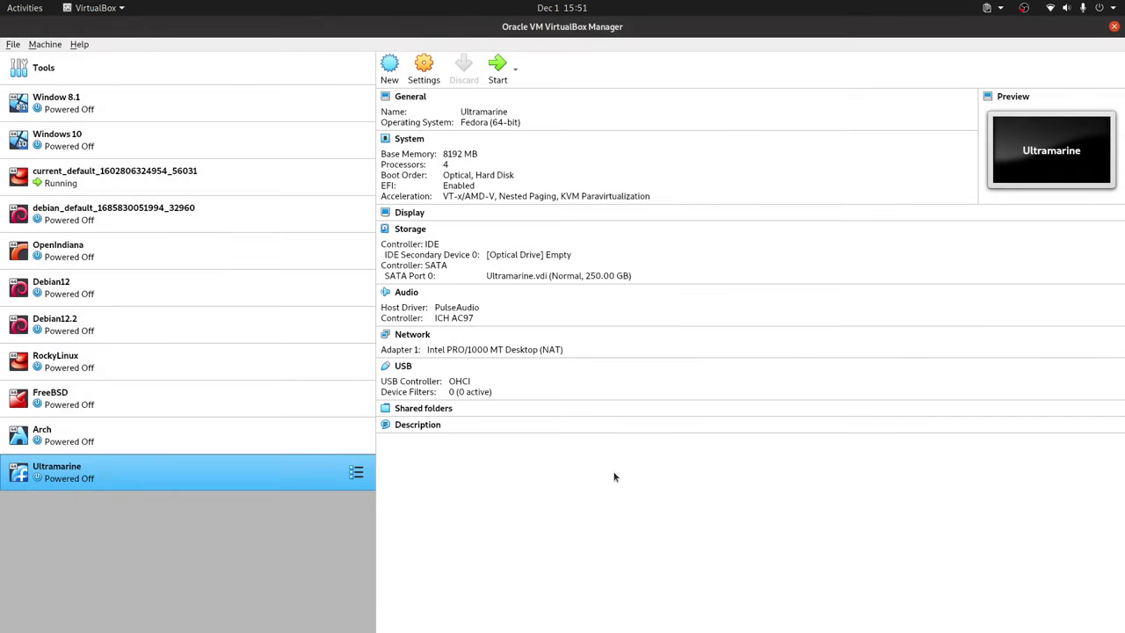
# Start the Ultramarine virtual machine from ultramarine-pantheon-39-live-x86_64.iso and boot the Ultramarine Pantheon 39 entry
pyautogui.doubleClick(261, 464)
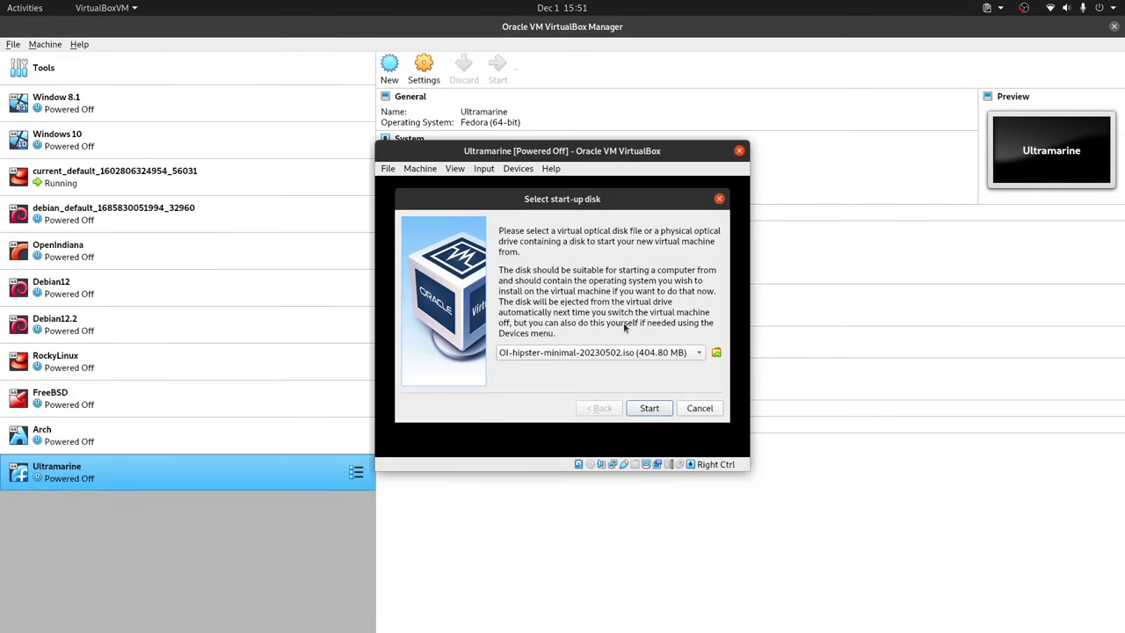
pyautogui.click(616, 356)
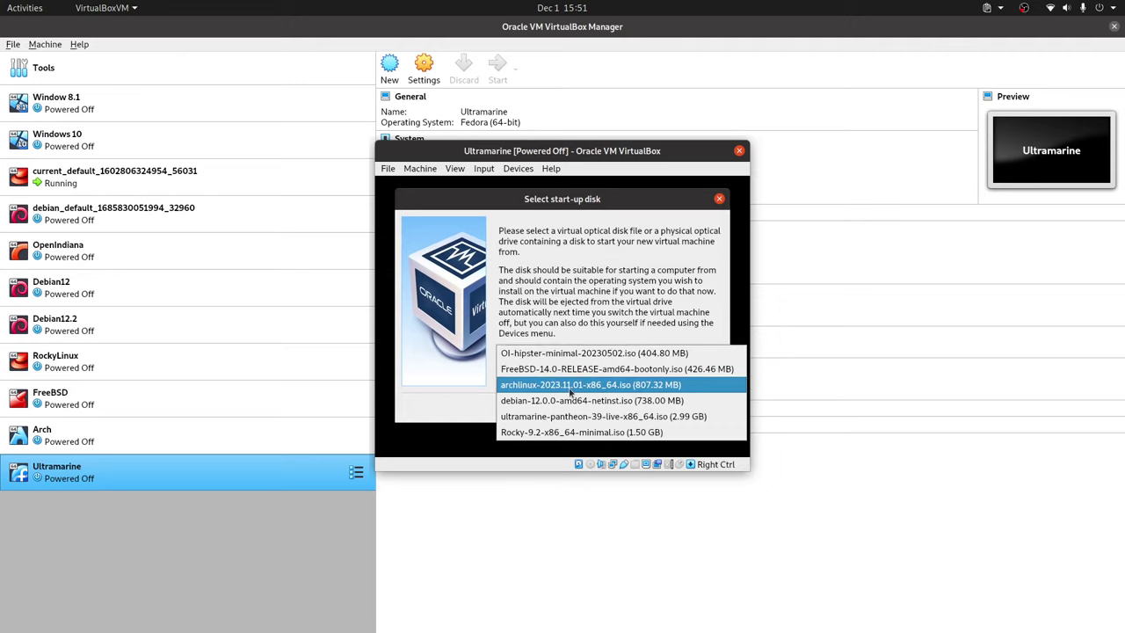
pyautogui.click(573, 416)
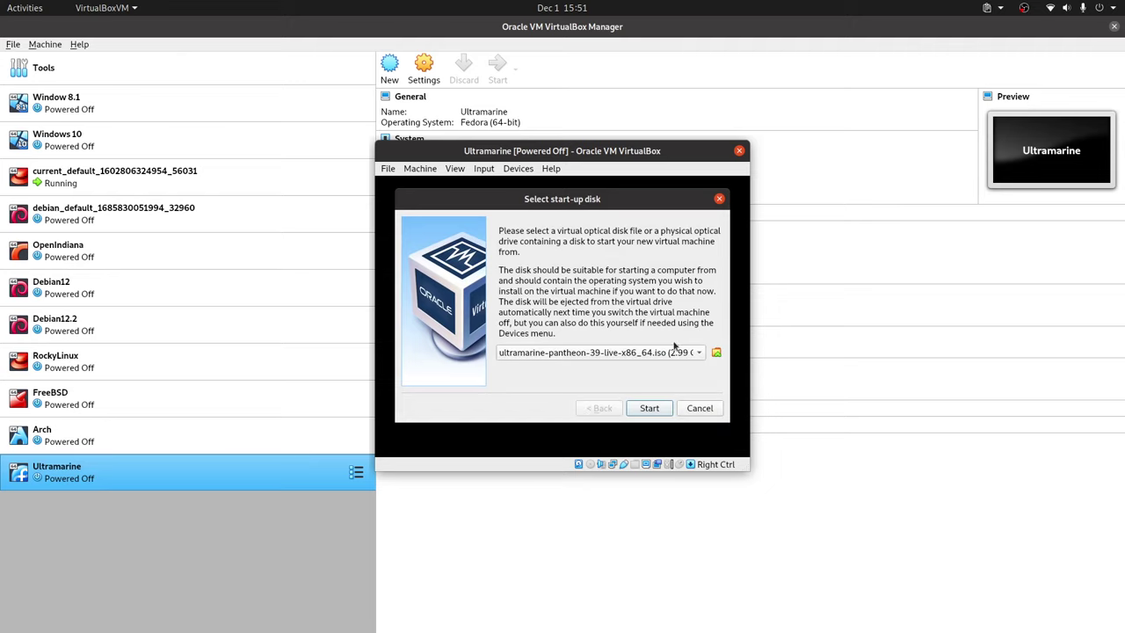
pyautogui.click(651, 409)
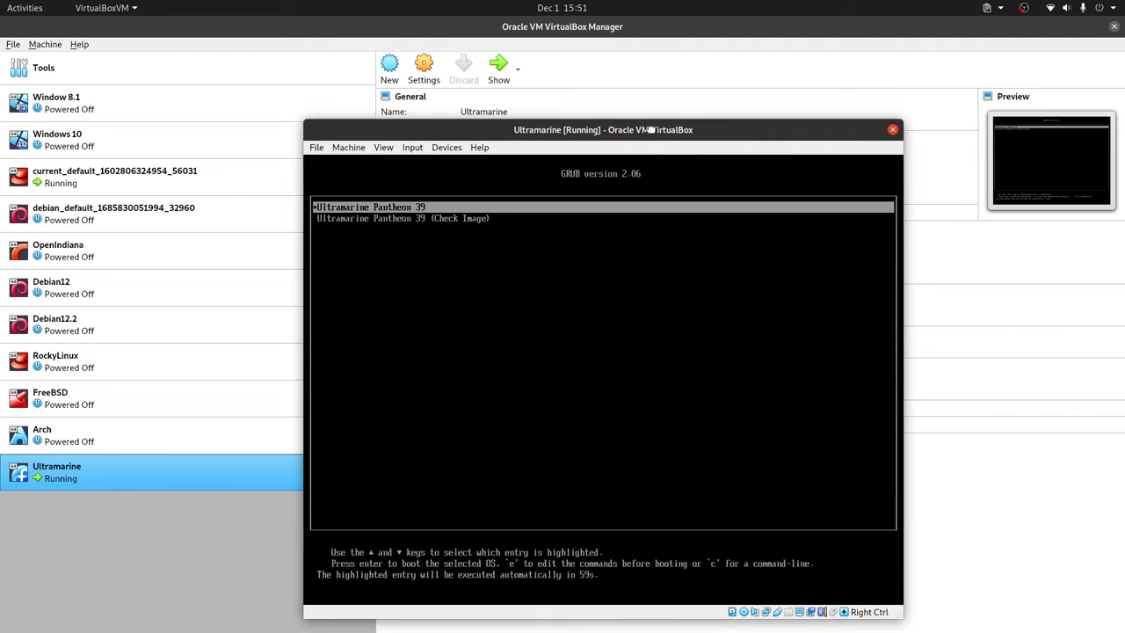
pyautogui.press('Return')
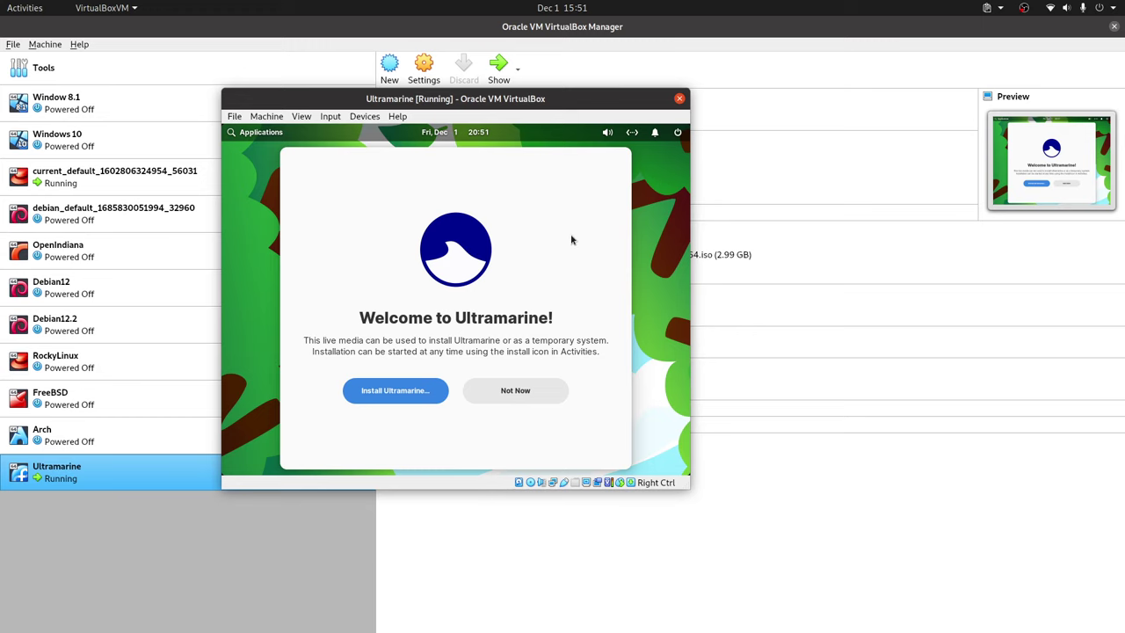
# Show the virtual machine full screen, launch the Ultramarine installer and continue with Español (Ecuador) as the installation language
pyautogui.hotkey('ctrl', 'f')
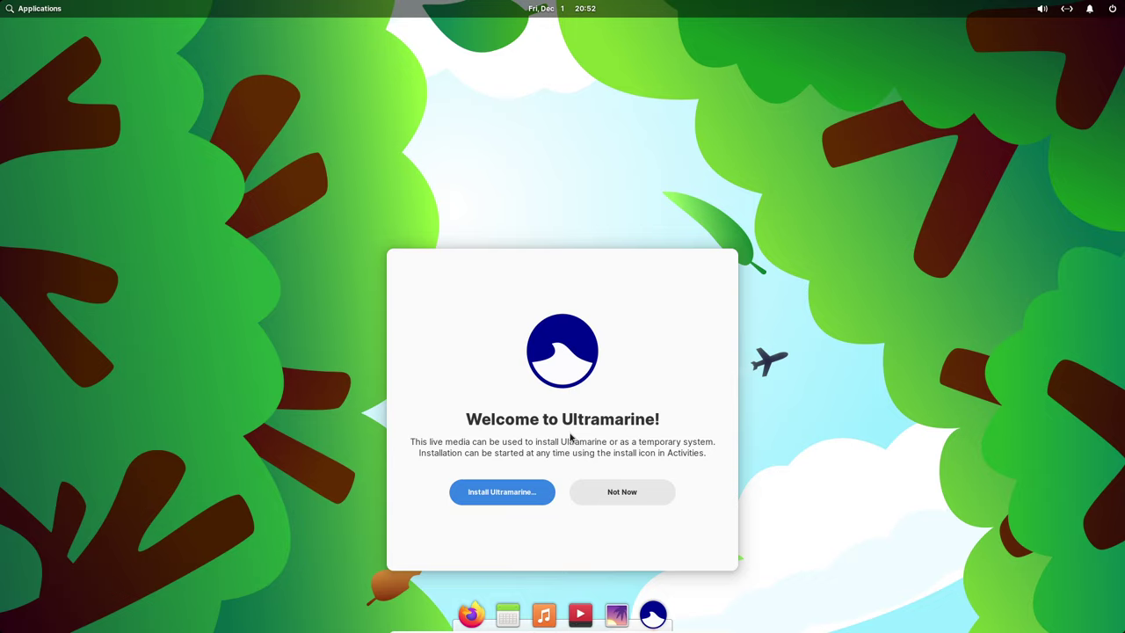
pyautogui.click(501, 500)
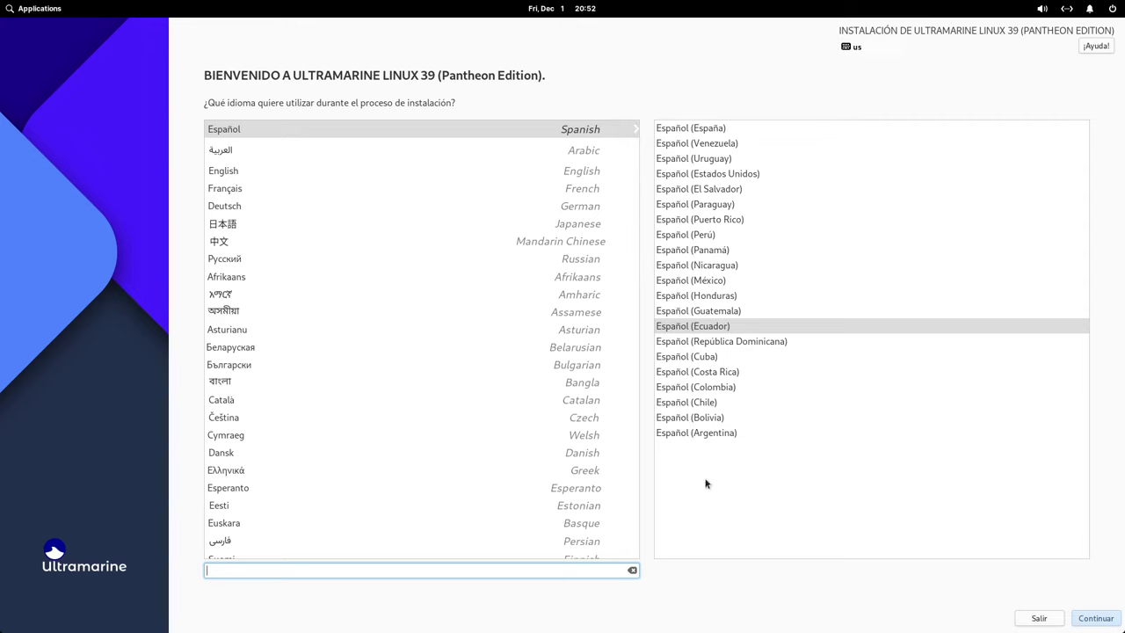
pyautogui.click(1096, 619)
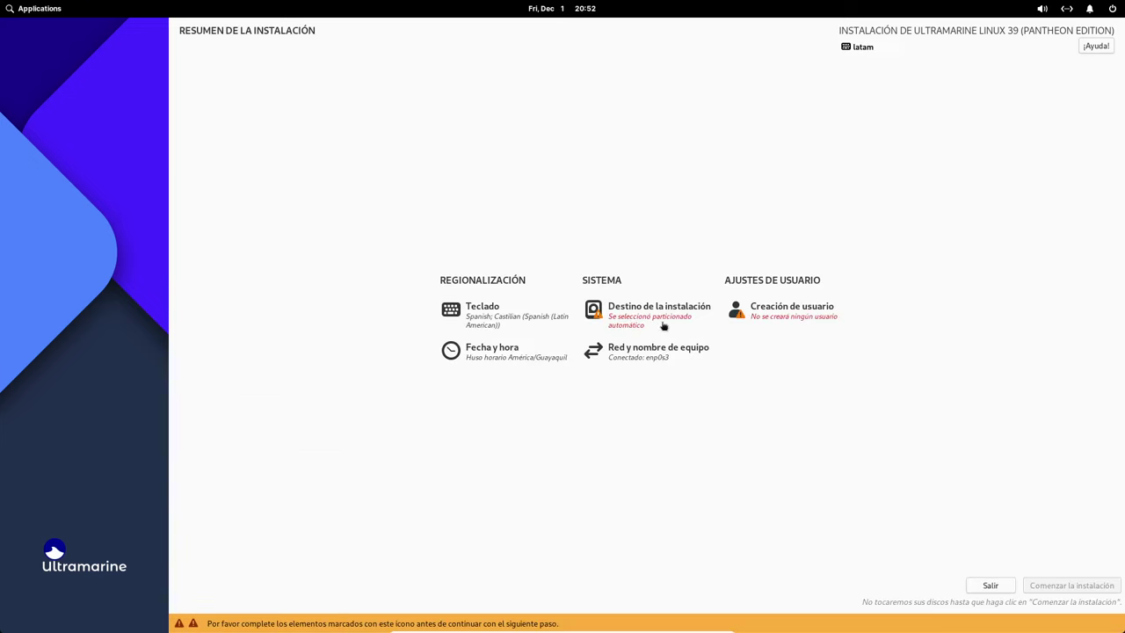
# Open the installer's keyboard layout settings and bring up the dialog for adding another layout
pyautogui.click(489, 318)
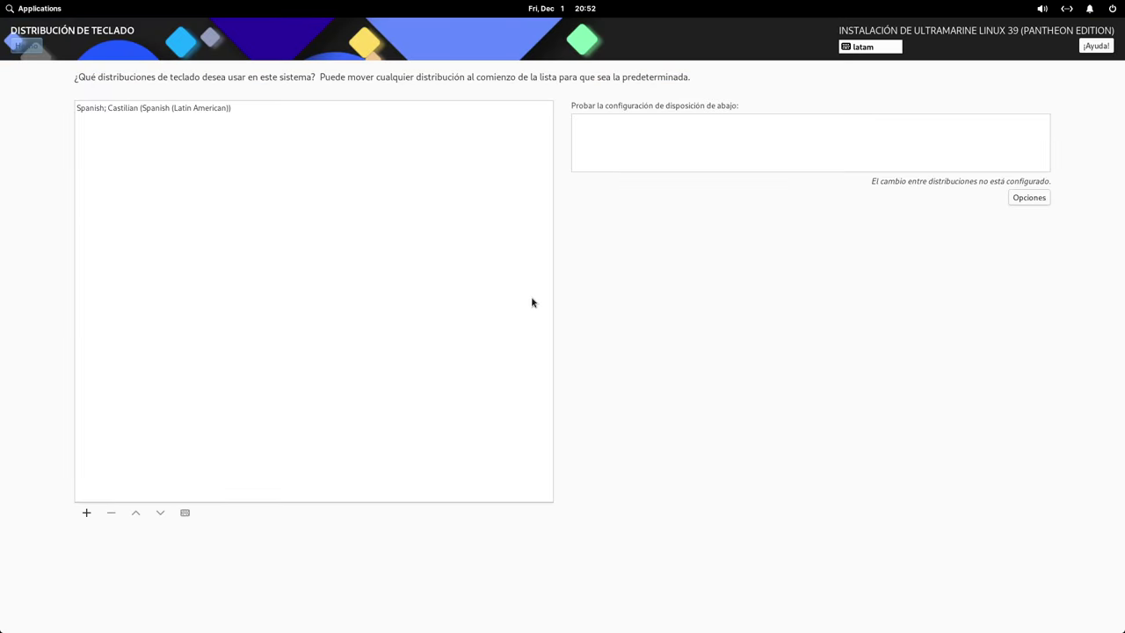
pyautogui.click(213, 112)
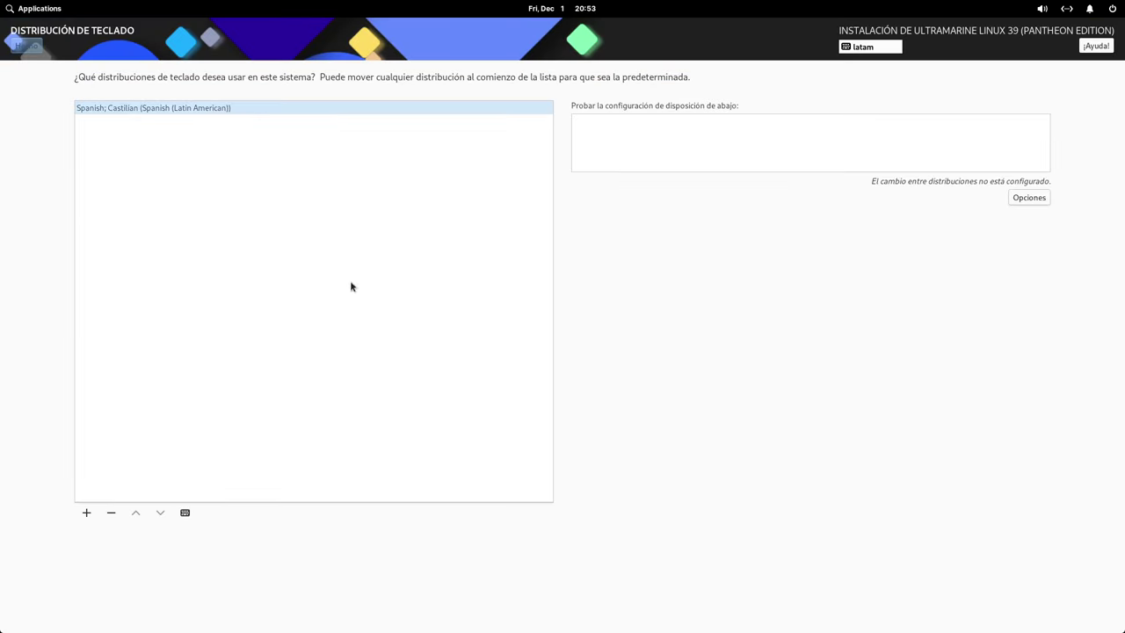
pyautogui.click(86, 513)
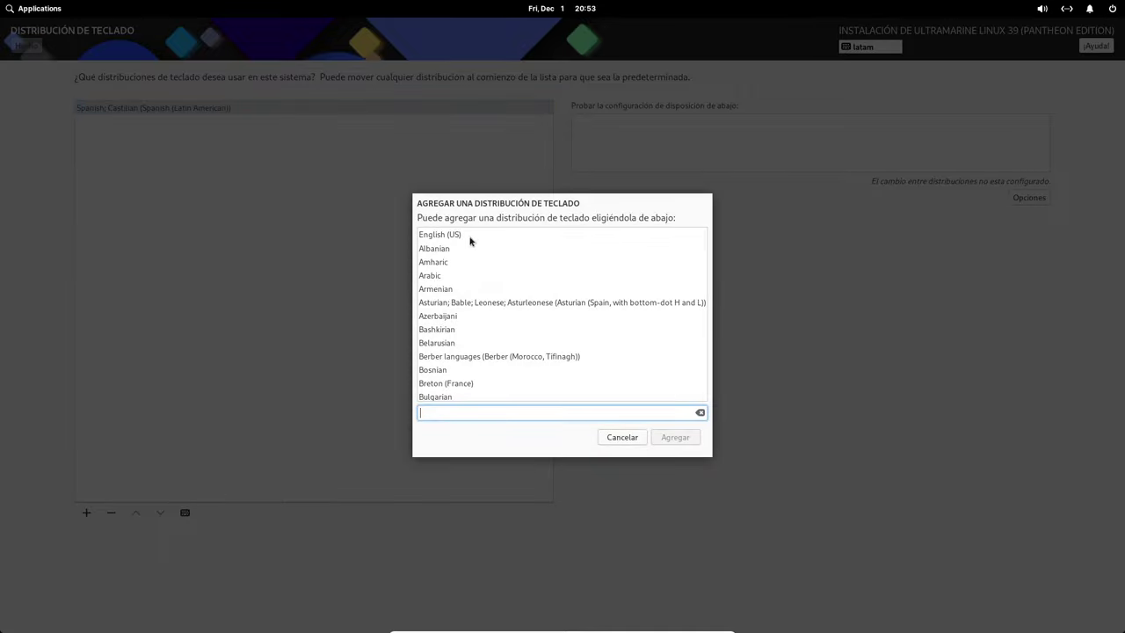
pyautogui.scroll(-2, 625, 334)
pyautogui.scroll(-10, 624, 329)
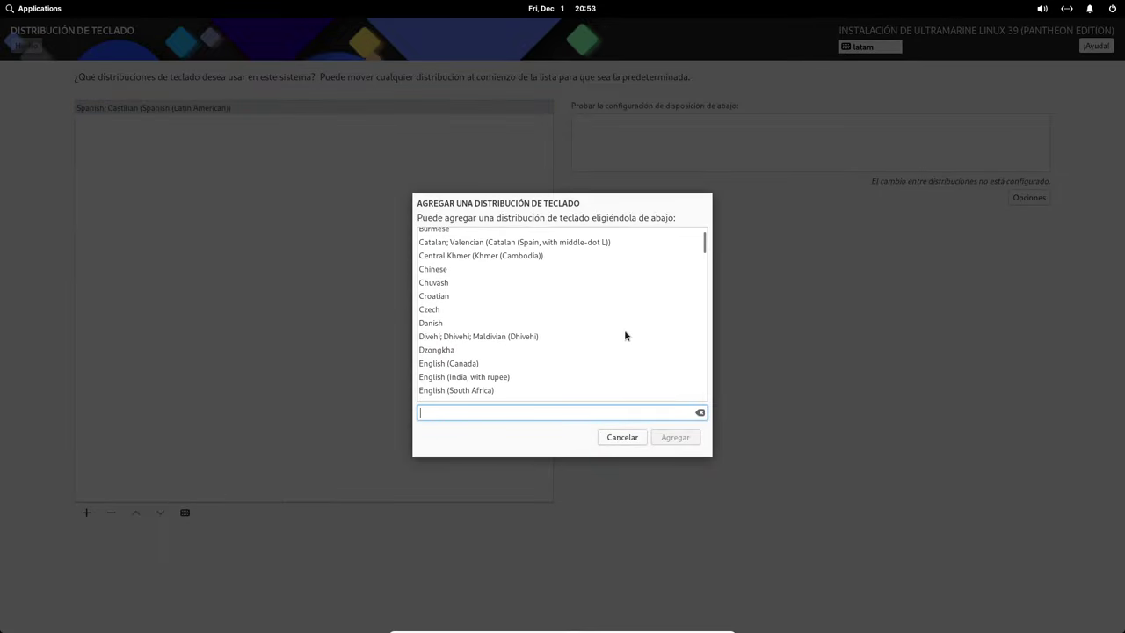
pyautogui.click(577, 342)
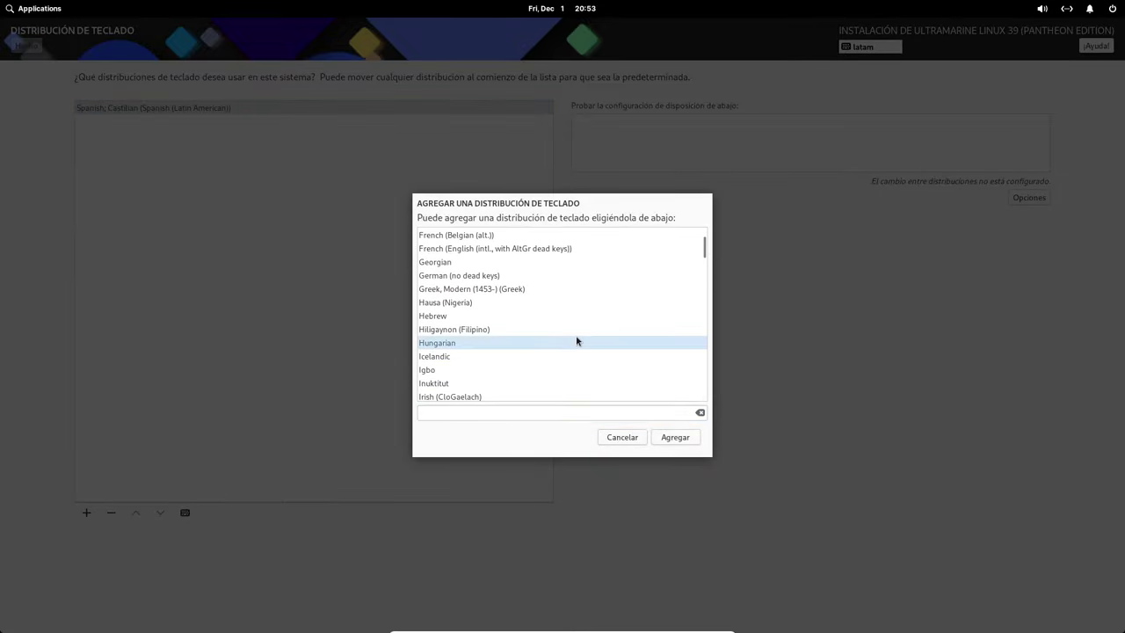
pyautogui.click(529, 410)
pyautogui.write('in')
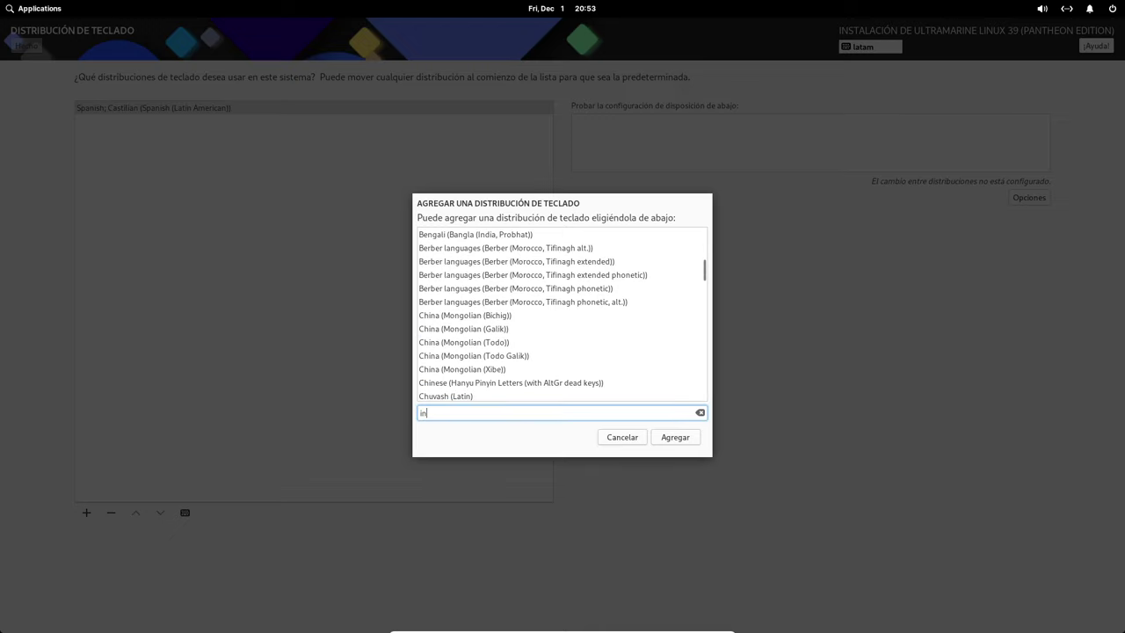
pyautogui.write('gles')
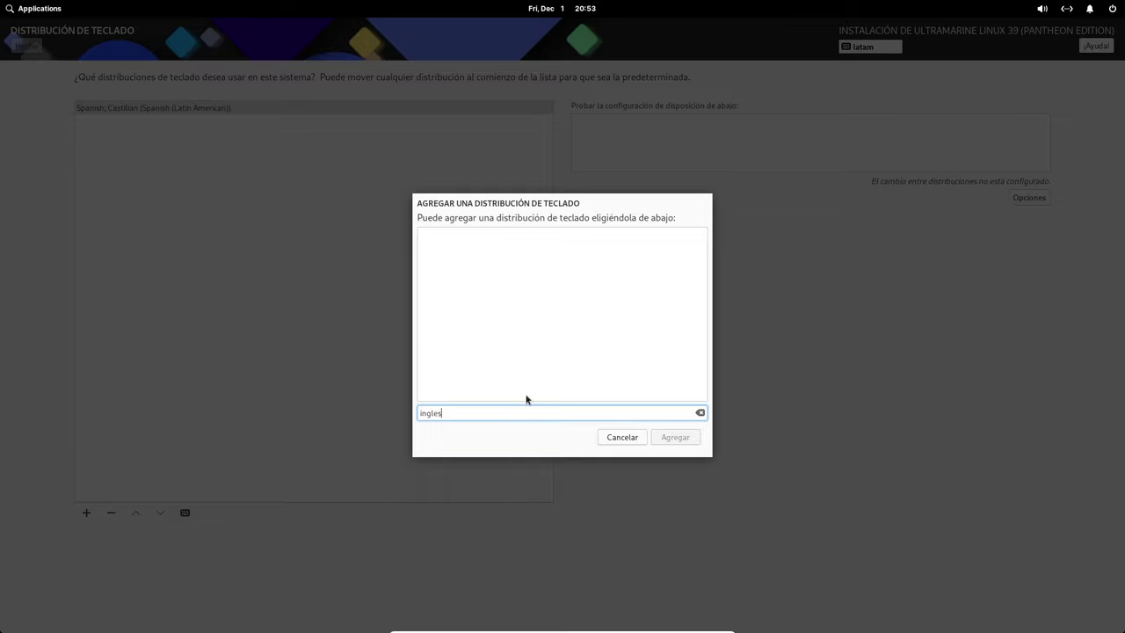
pyautogui.press('BackSpace')
pyautogui.press('BackSpace')
pyautogui.press('BackSpace')
pyautogui.press('BackSpace')
pyautogui.press('BackSpace')
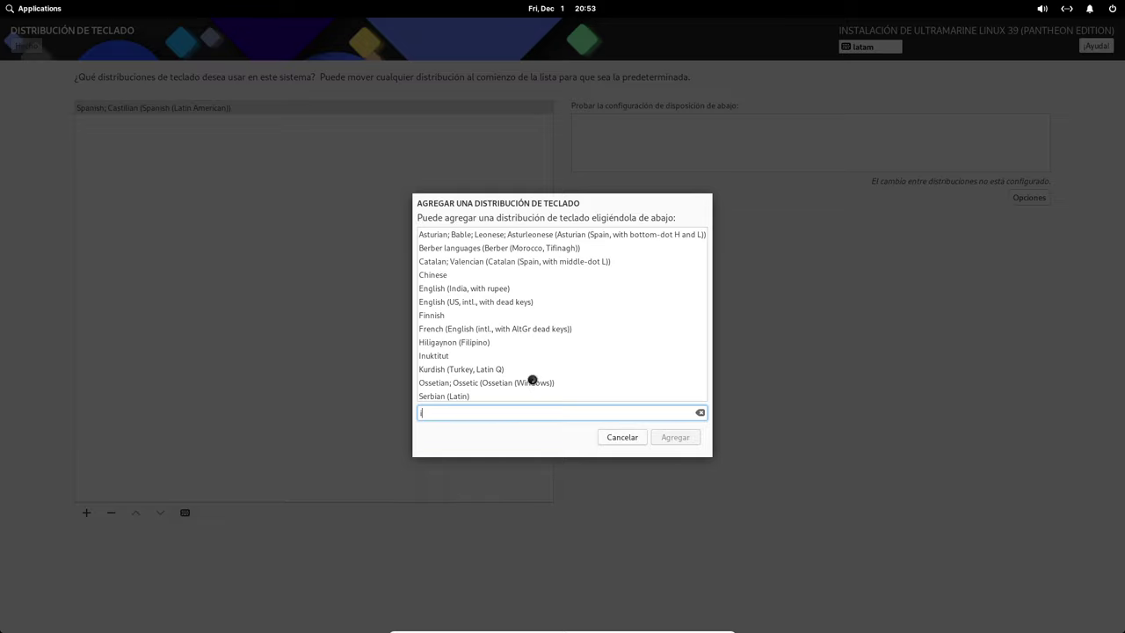
pyautogui.write('eng')
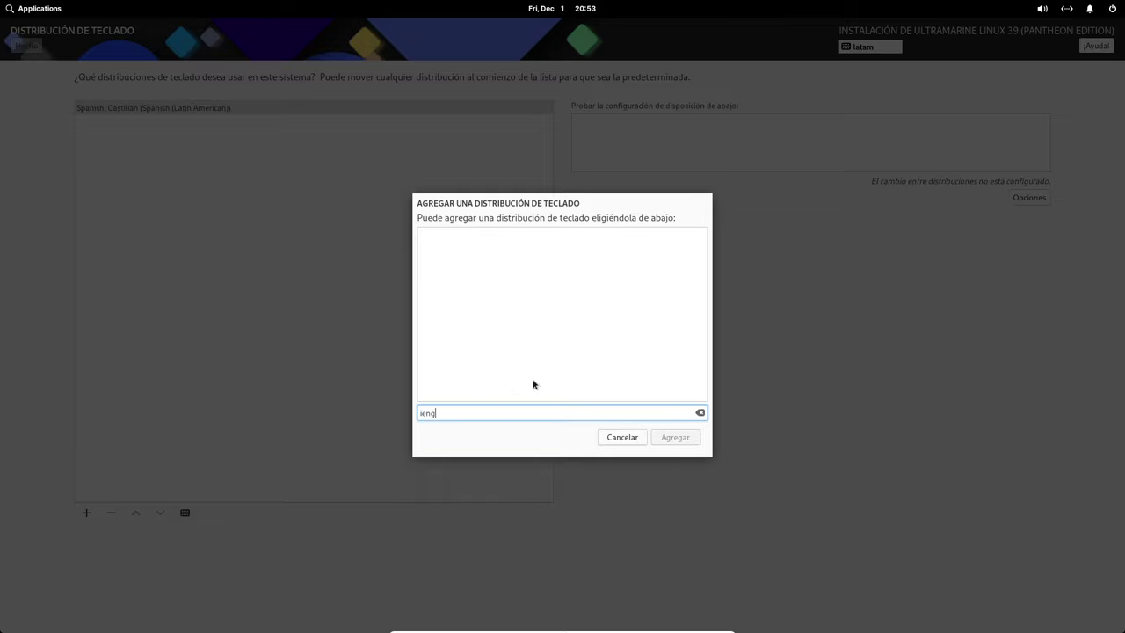
pyautogui.press('BackSpace')
pyautogui.press('BackSpace')
pyautogui.press('BackSpace')
pyautogui.press('BackSpace')
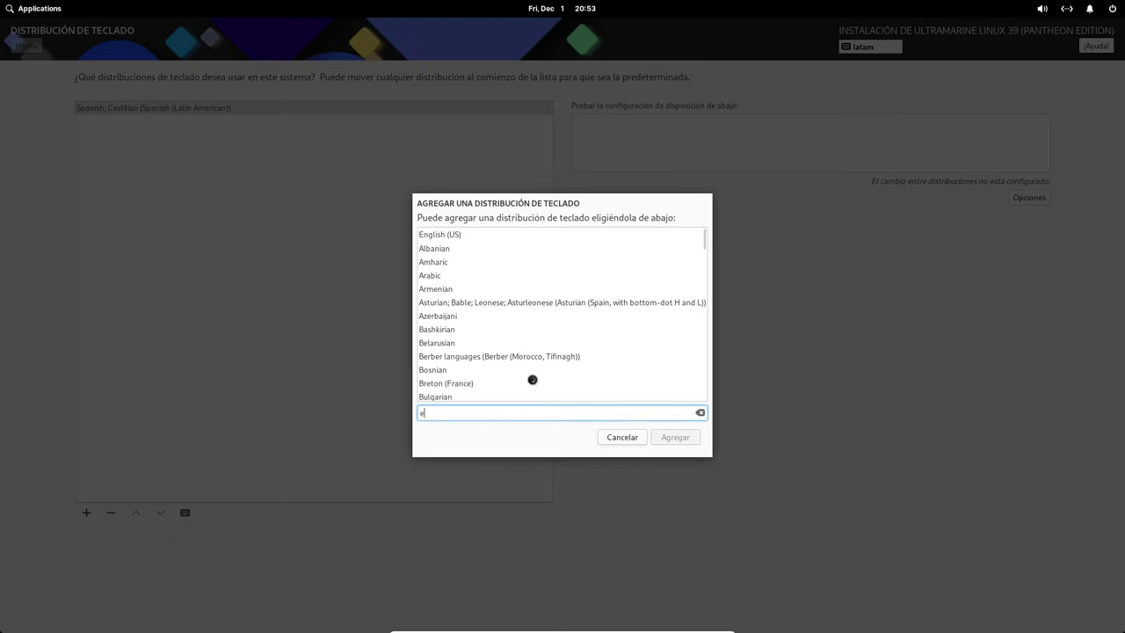
# Filter the layouts by "eng", add English (US, intl., with dead keys), and select it in the list of keyboard layouts
pyautogui.write('eng')
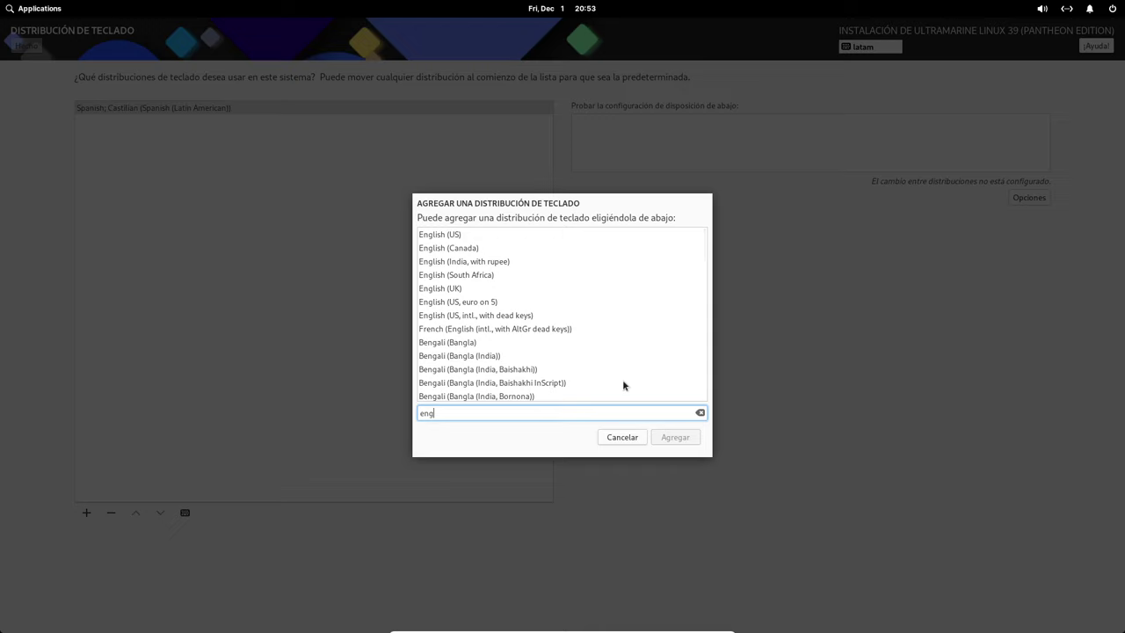
pyautogui.click(490, 321)
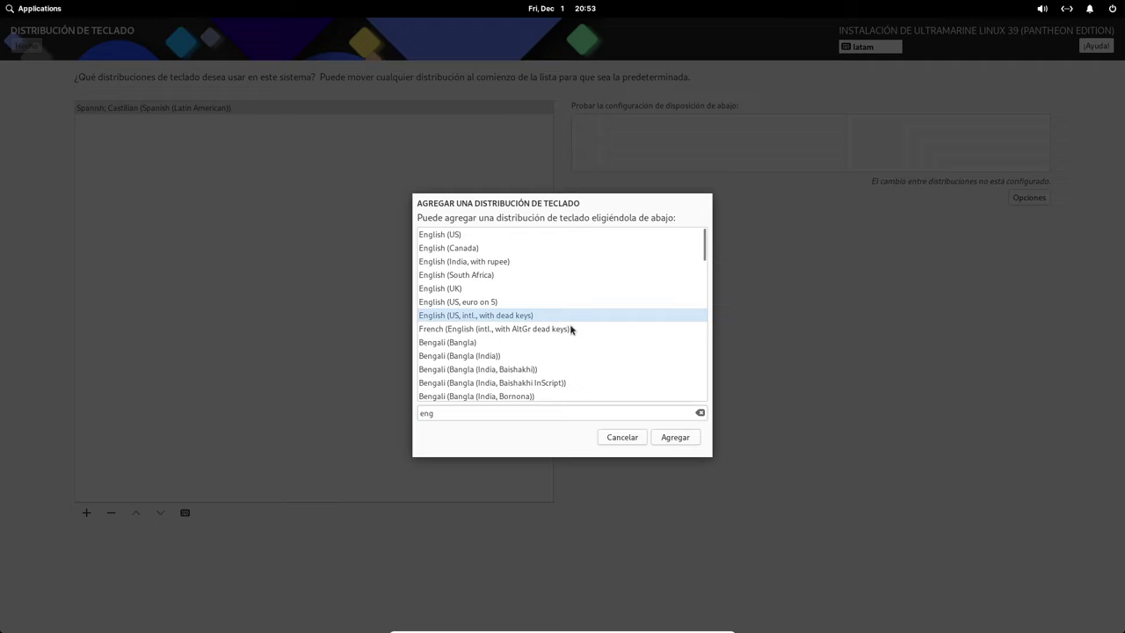
pyautogui.click(675, 439)
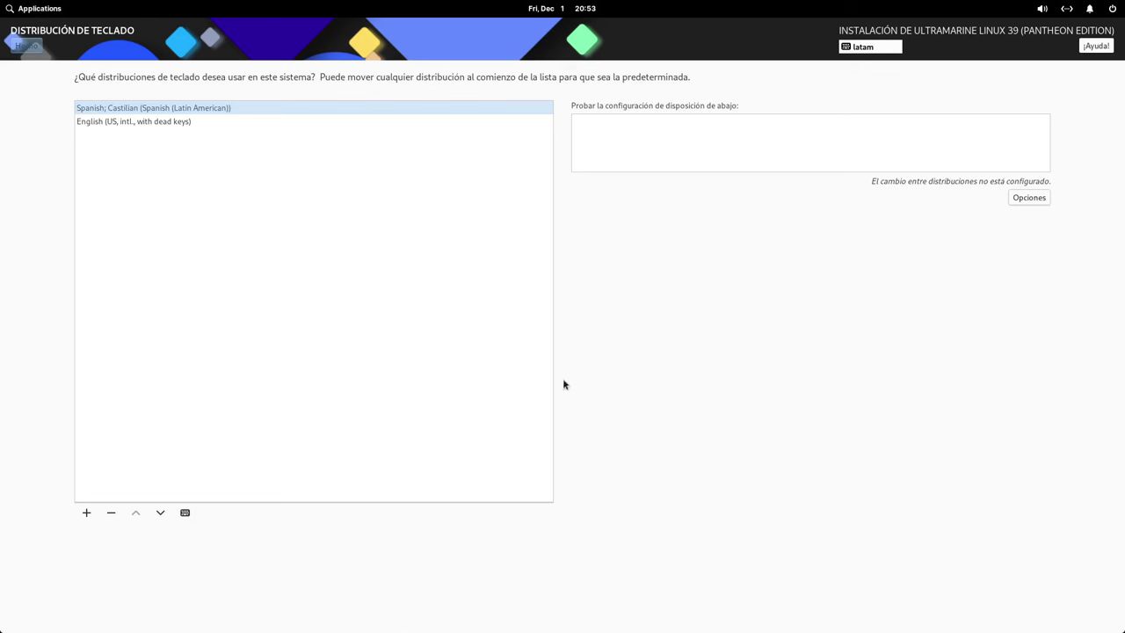
pyautogui.click(203, 123)
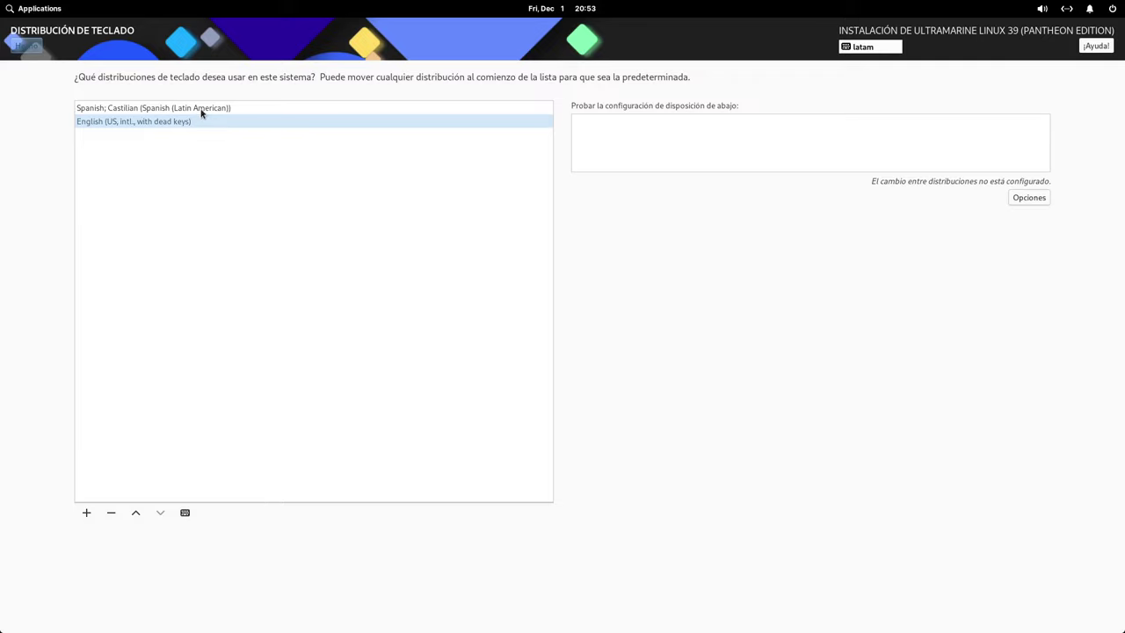
# Remove the Spanish (Latin American) keyboard layout, dismiss the add-layout dialog, and return to the installation summary
pyautogui.click(201, 109)
pyautogui.click(111, 512)
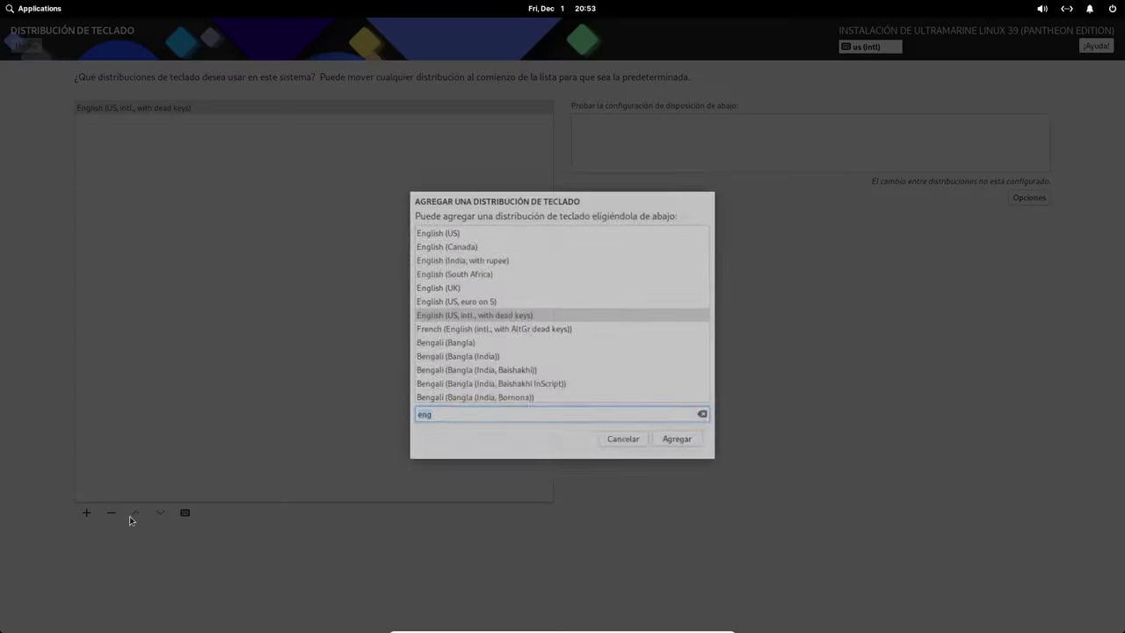
pyautogui.click(623, 438)
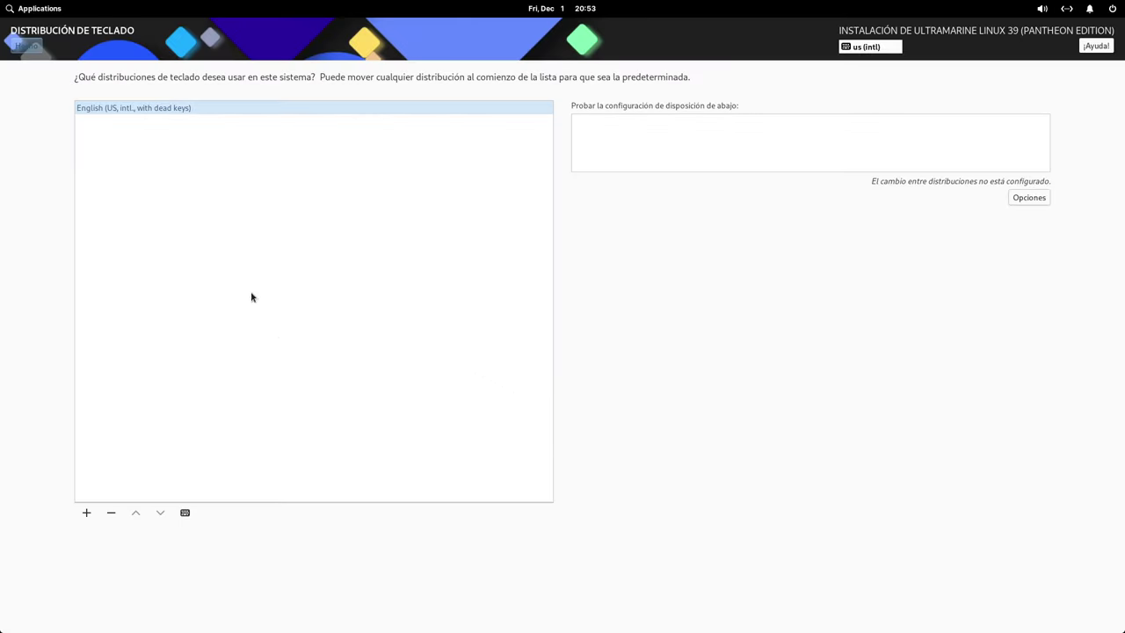
pyautogui.click(25, 50)
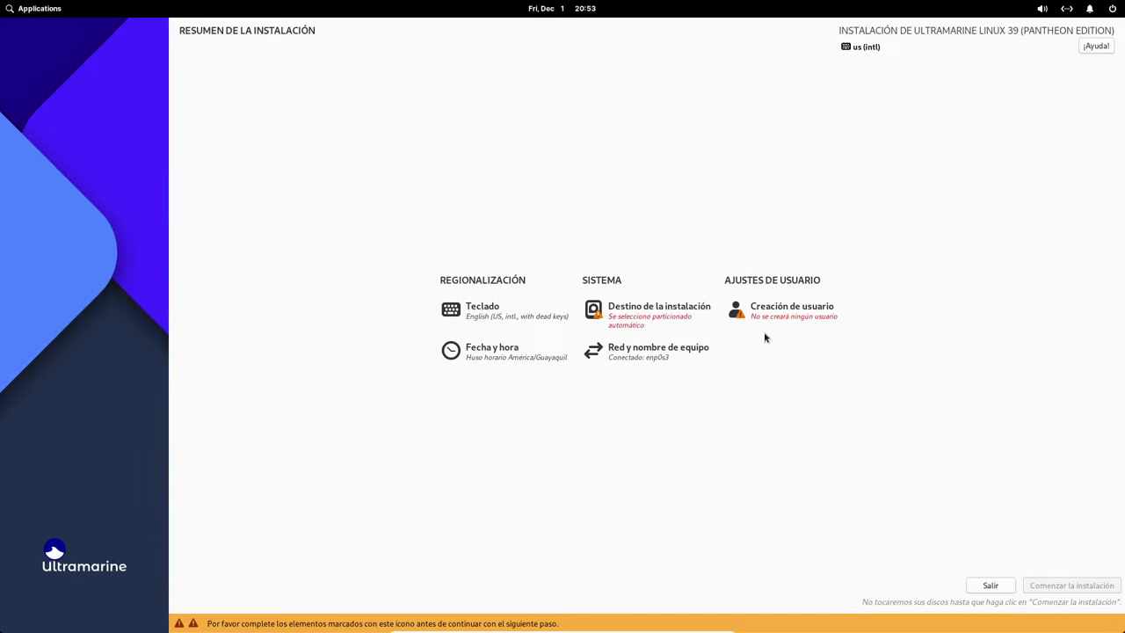
# Choose custom storage configuration for the installation disk and set the partitioning scheme for new mount points to Partición estándar
pyautogui.click(628, 316)
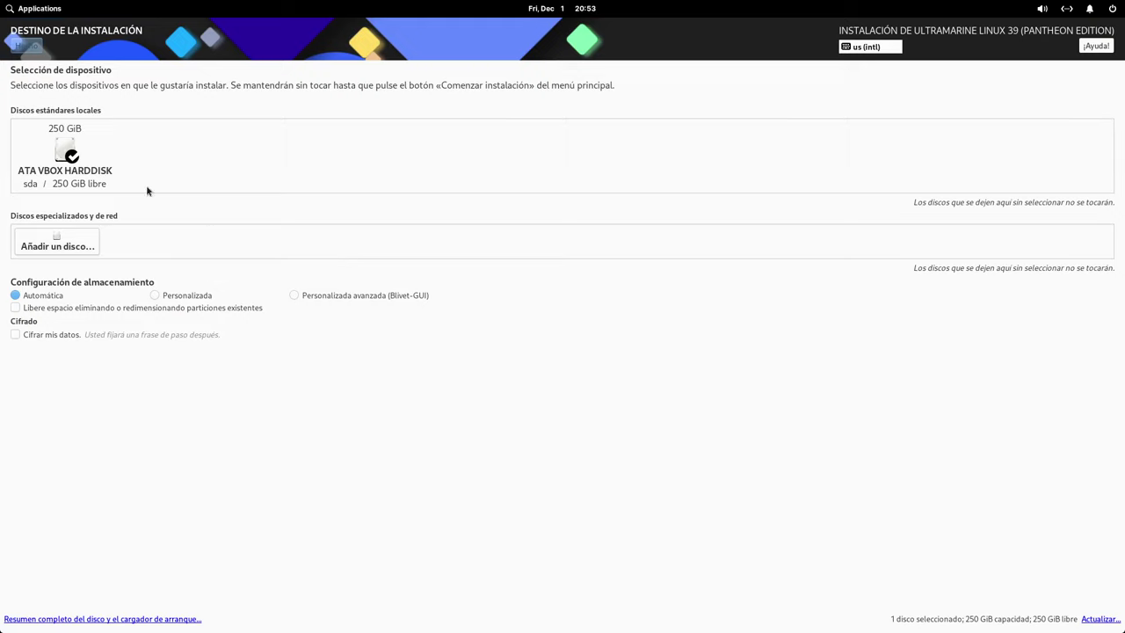
pyautogui.click(167, 296)
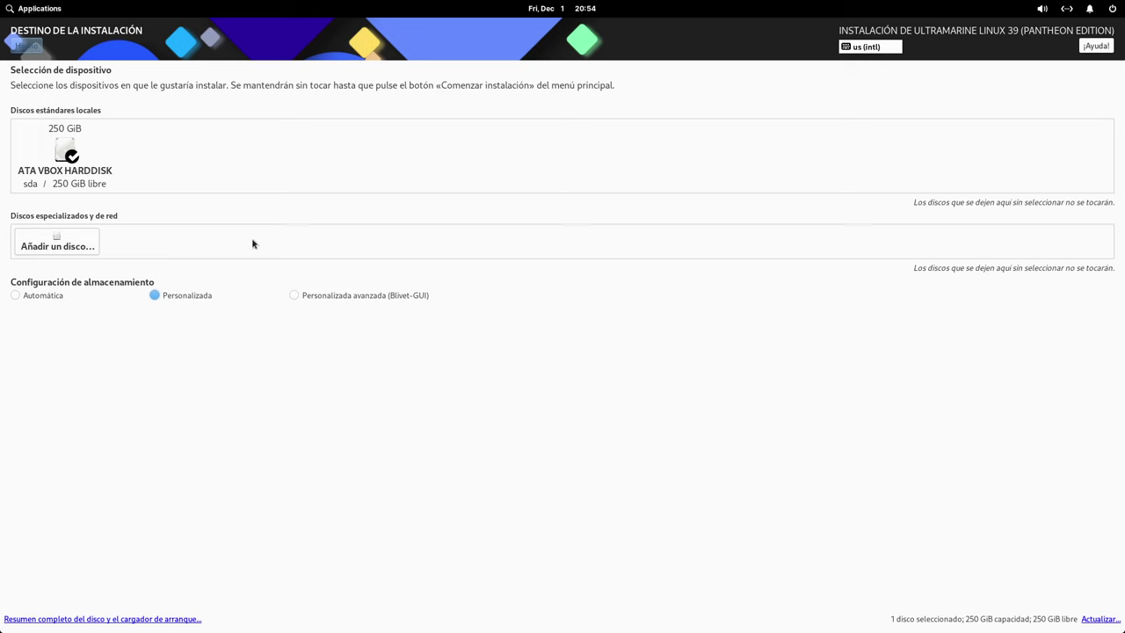
pyautogui.click(26, 45)
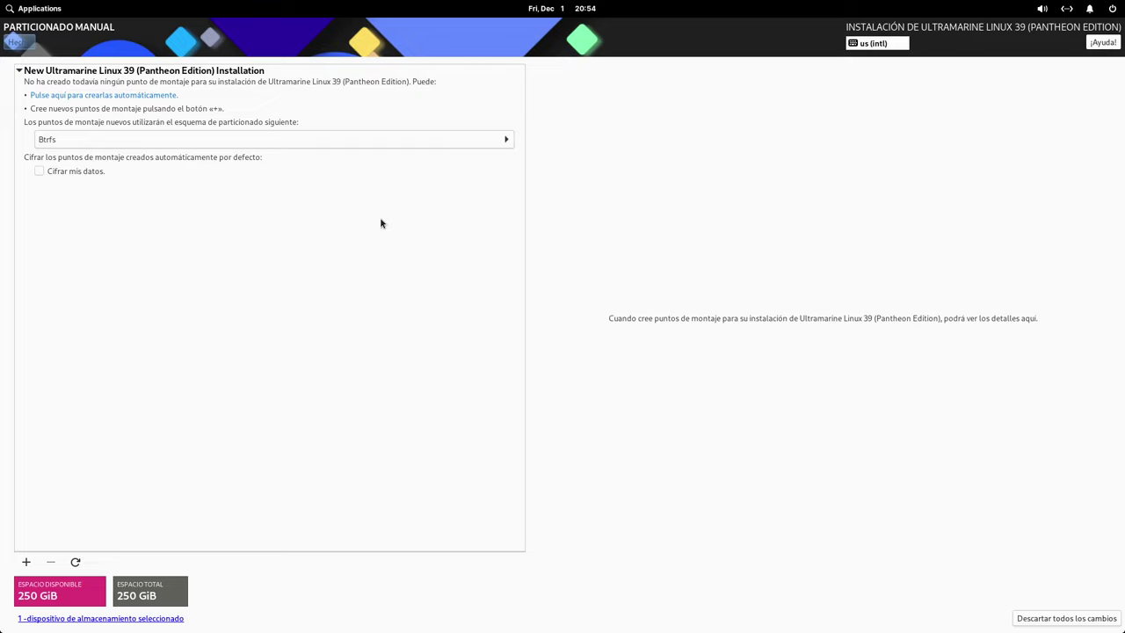
pyautogui.click(373, 139)
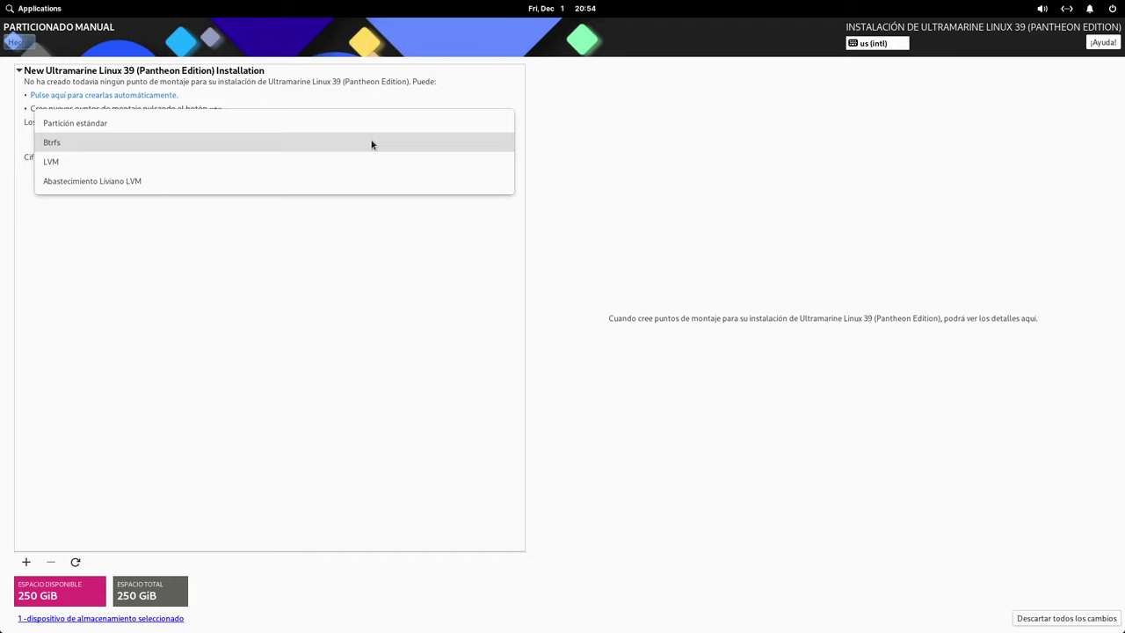
pyautogui.click(296, 123)
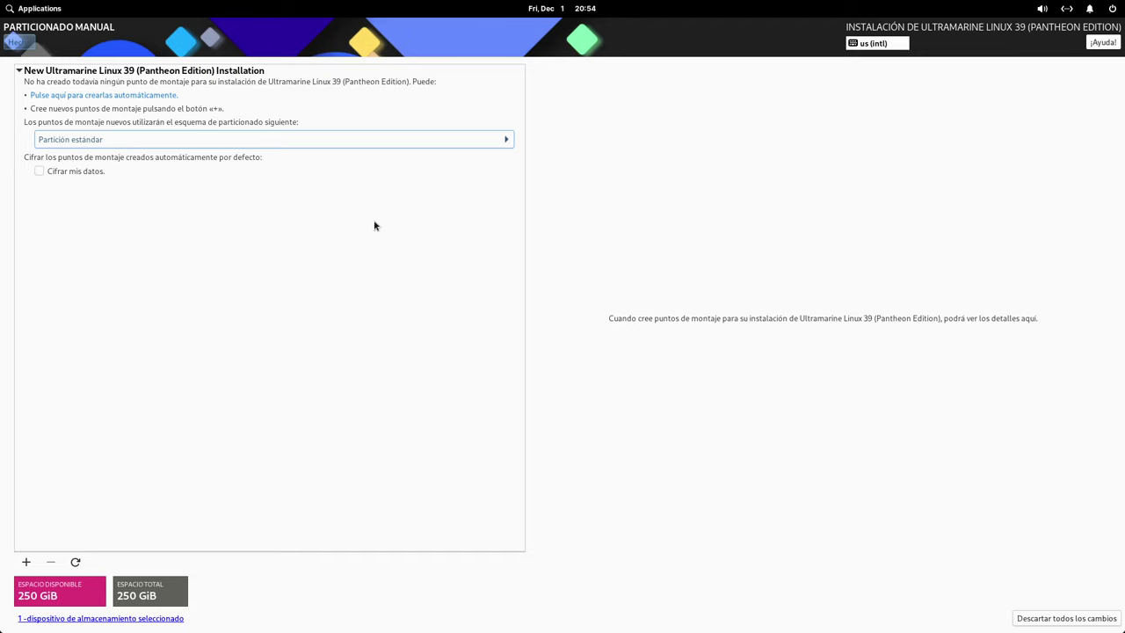
# Add a /boot/efi mount point of 512 MiB and check its file system choice
pyautogui.click(26, 563)
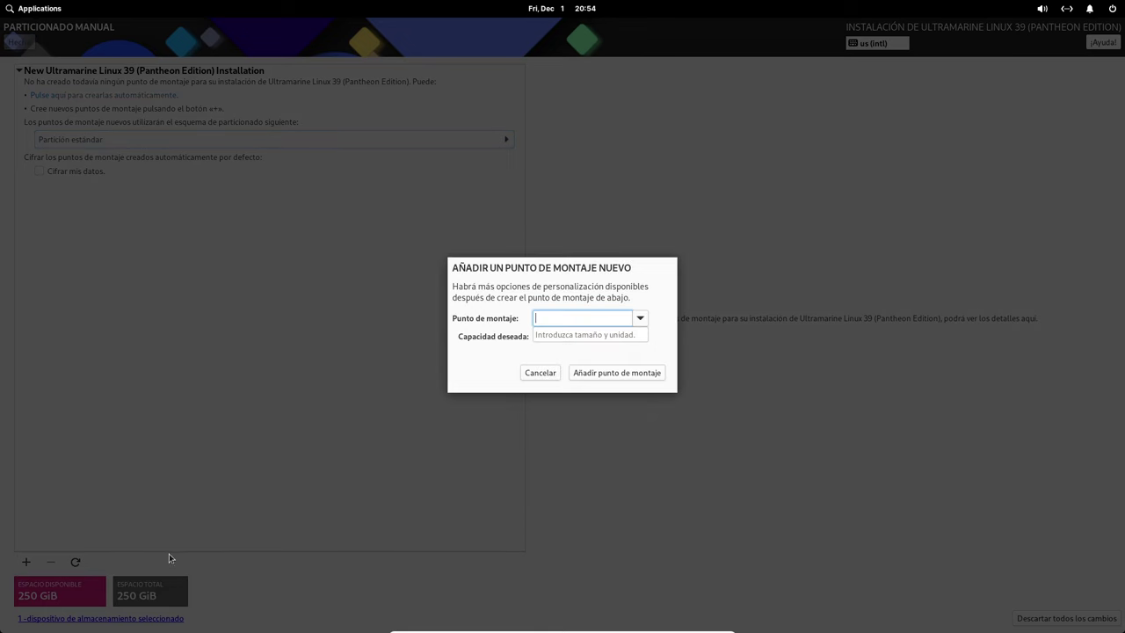
pyautogui.click(641, 320)
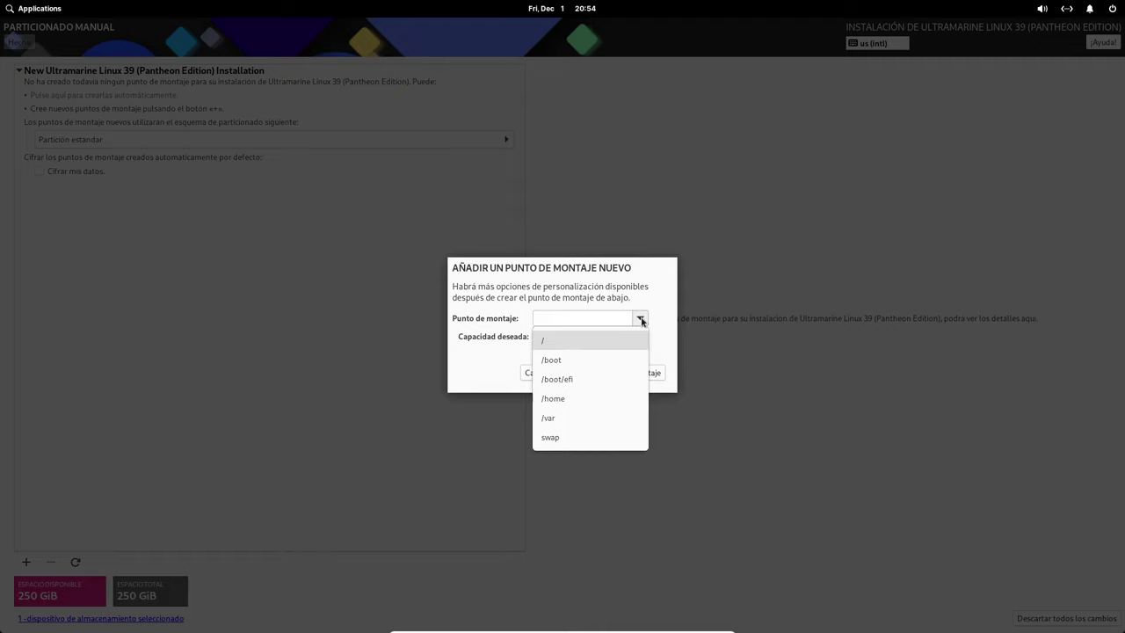
pyautogui.click(590, 378)
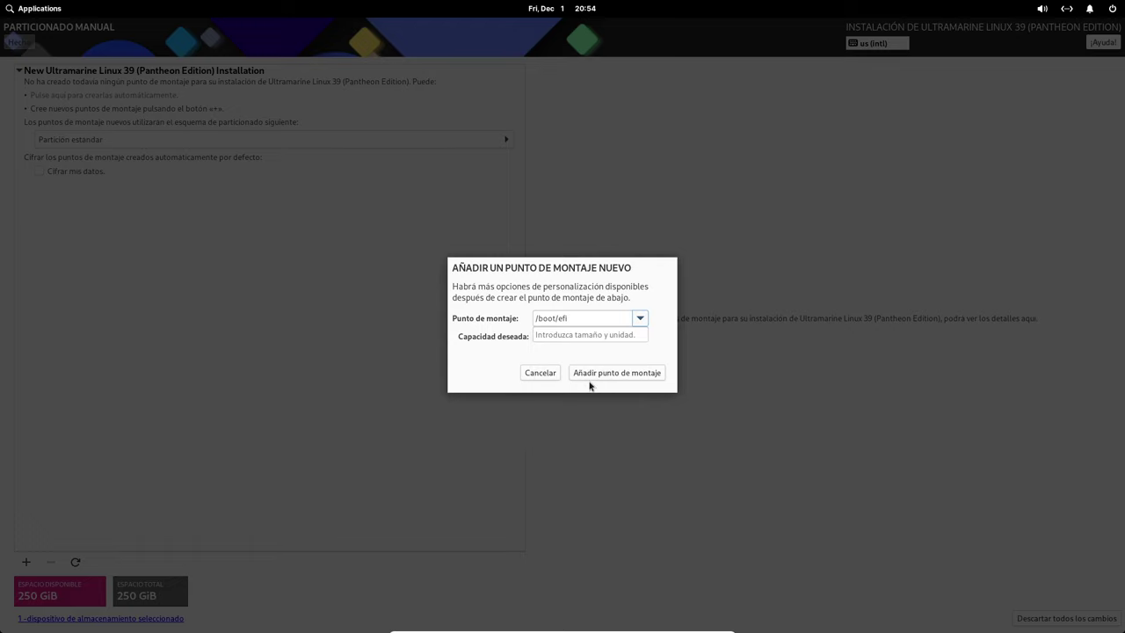
pyautogui.click(559, 335)
pyautogui.write('512')
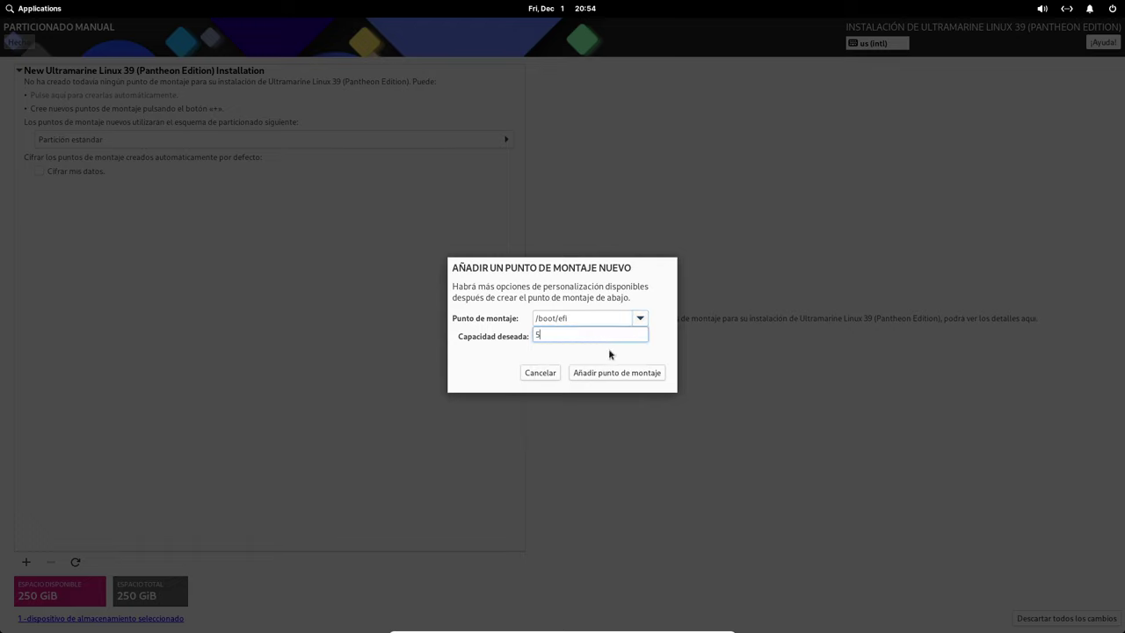
pyautogui.write('MiB')
pyautogui.click(617, 373)
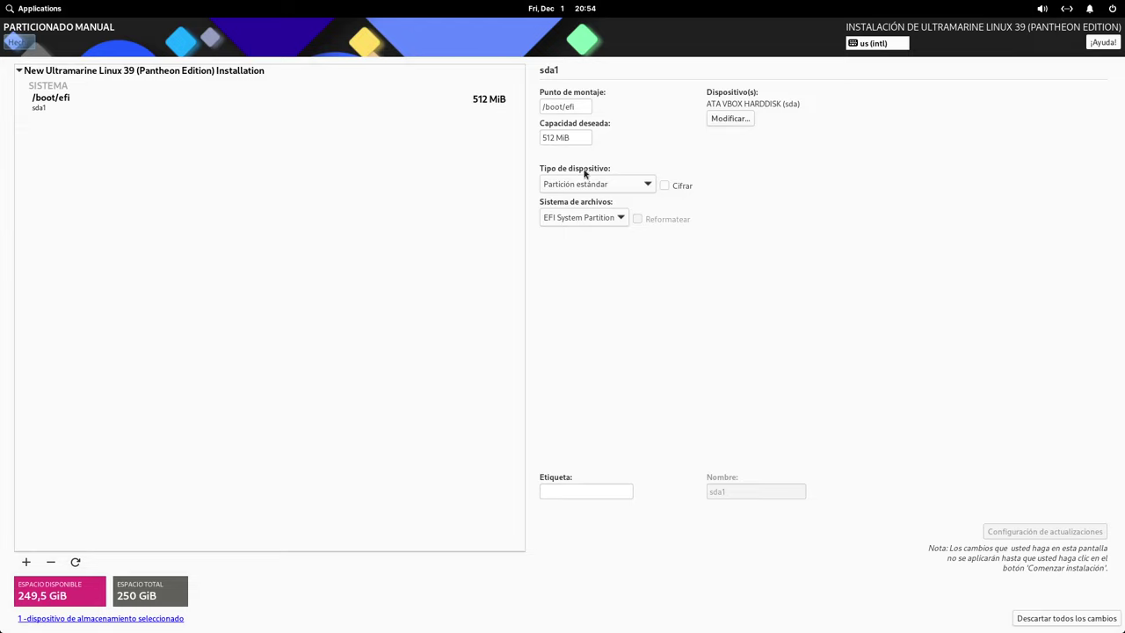
pyautogui.click(595, 224)
pyautogui.click(596, 222)
# Add a root mount point (/) with the desired capacity left blank
pyautogui.click(26, 562)
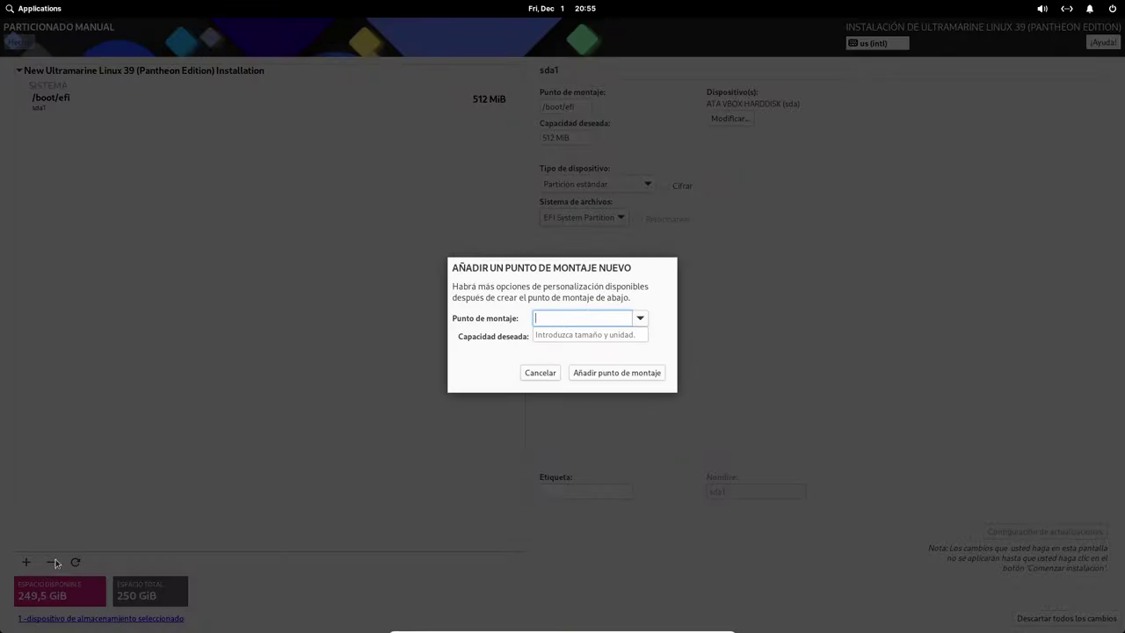
pyautogui.click(641, 319)
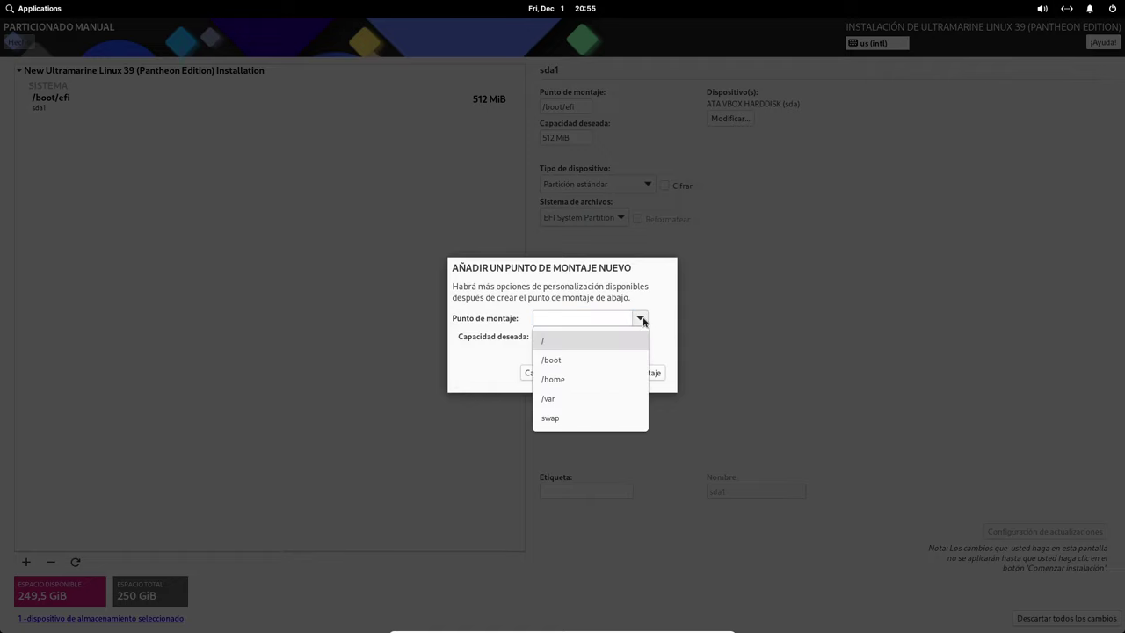
pyautogui.click(574, 346)
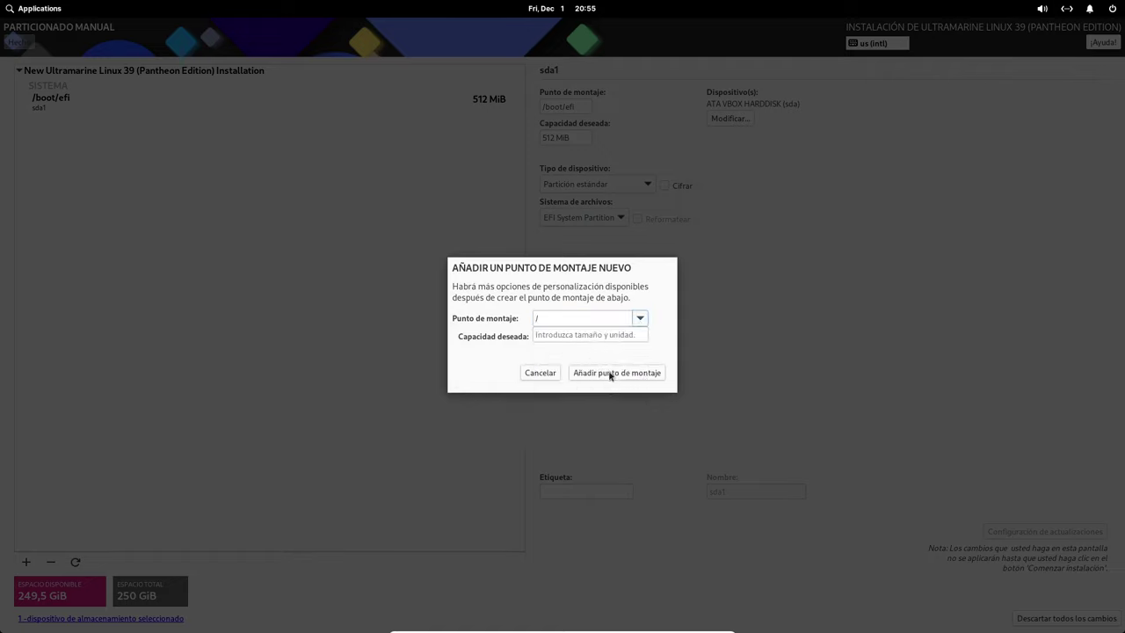
pyautogui.press('Return')
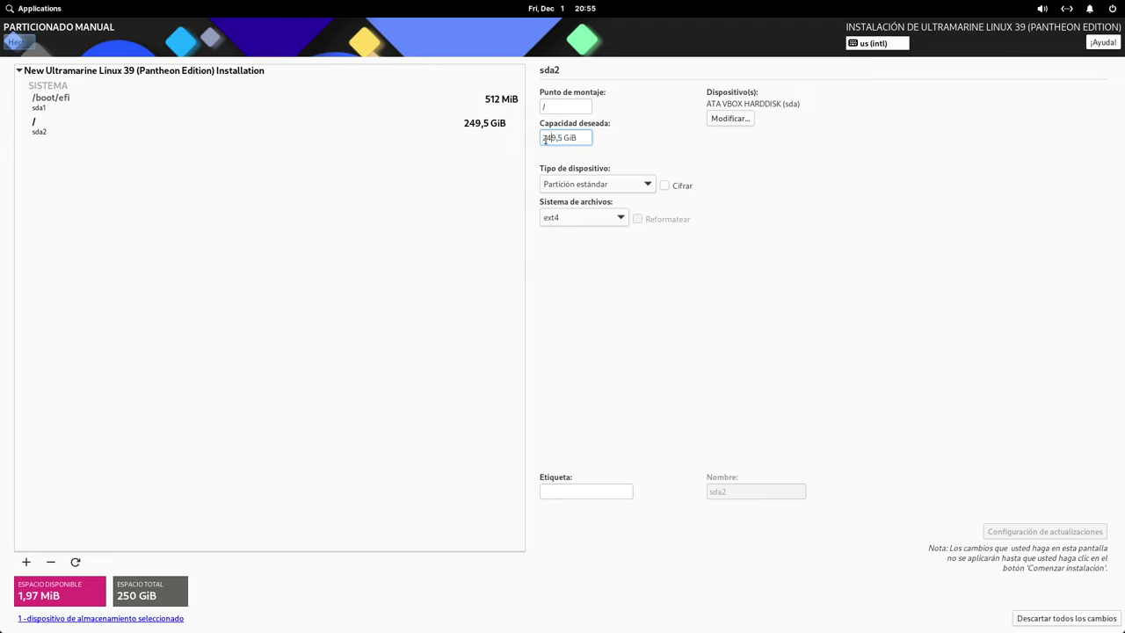
# Set the root partition's desired capacity to 30 GiB with ext4 as its file system
pyautogui.moveTo(545, 139); pyautogui.dragTo(582, 138)
pyautogui.write('30GiB')
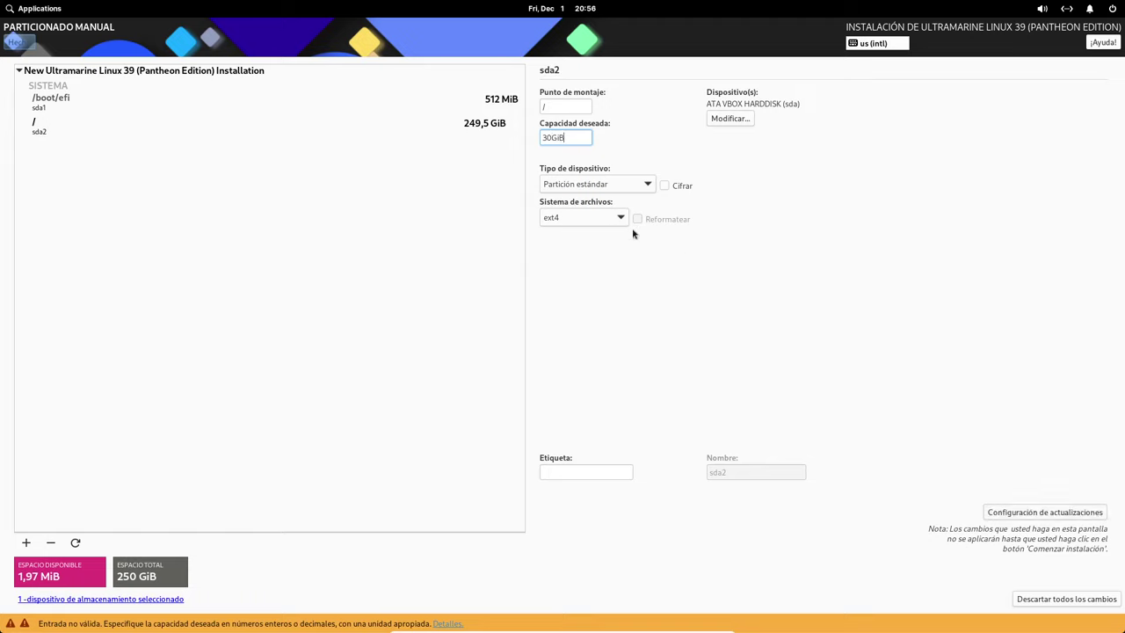
pyautogui.click(598, 222)
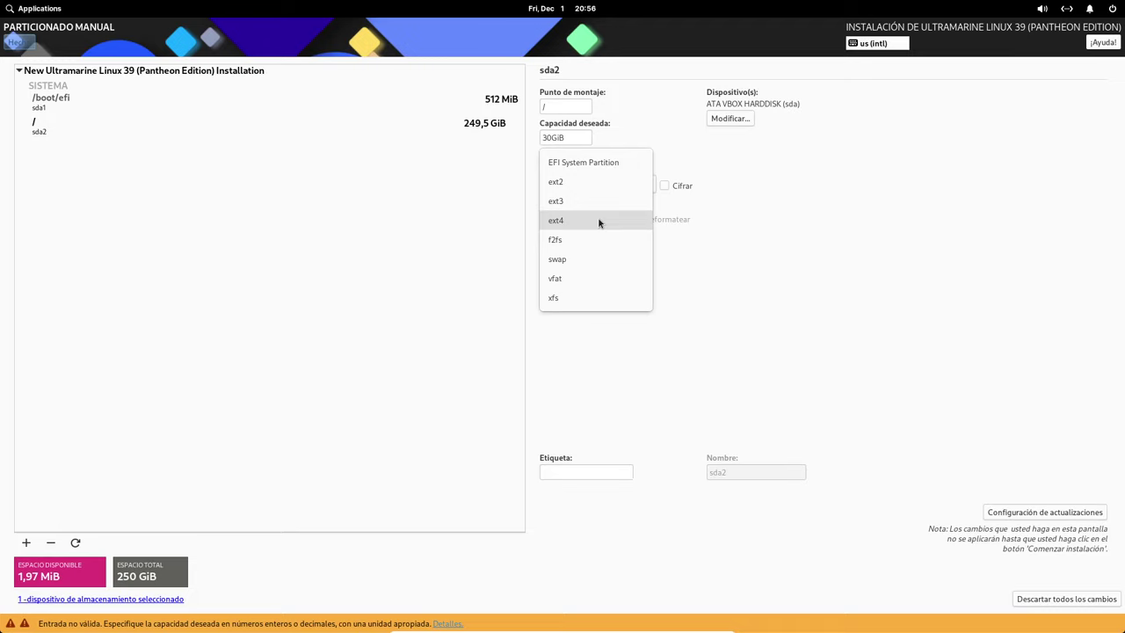
pyautogui.click(599, 220)
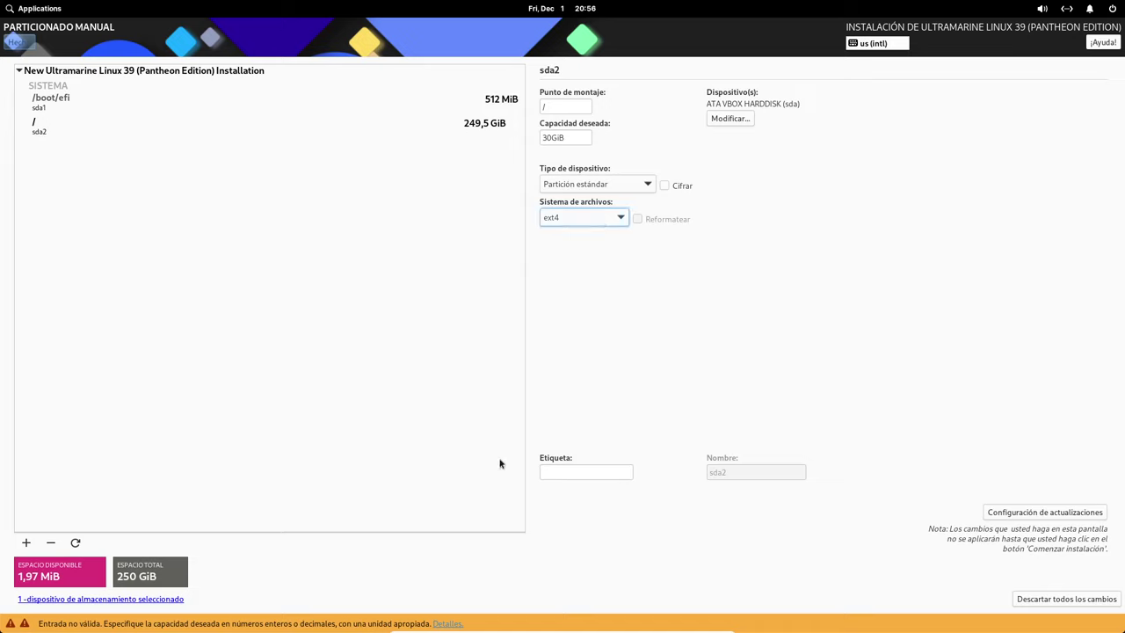
# Add a /home mount point with the desired capacity left blank so it takes the remaining disk space
pyautogui.click(26, 545)
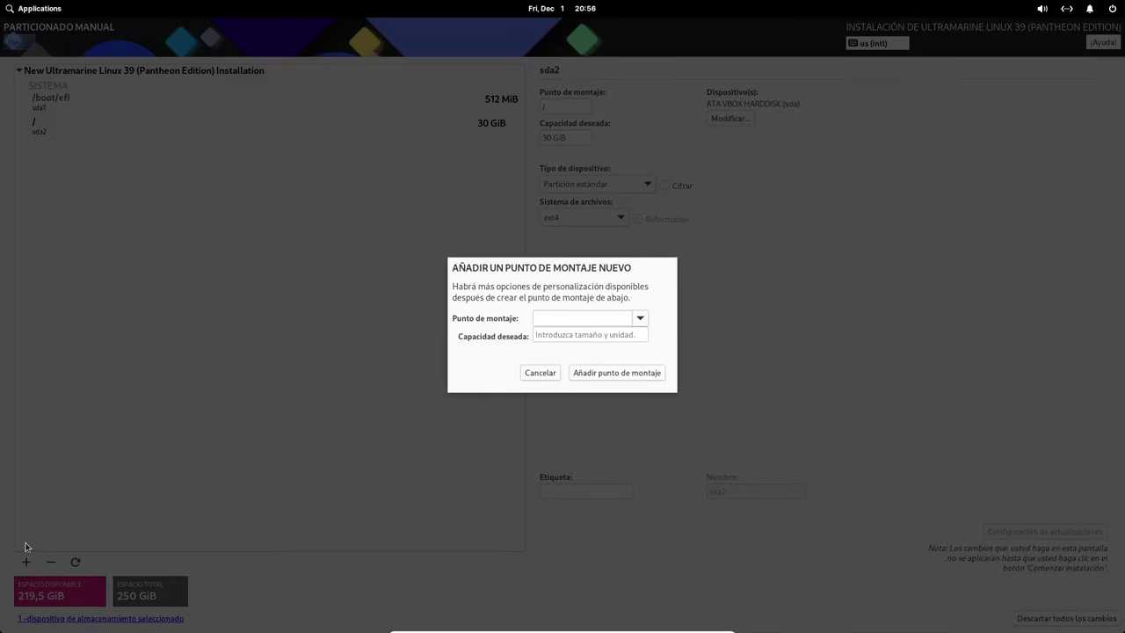
pyautogui.click(642, 319)
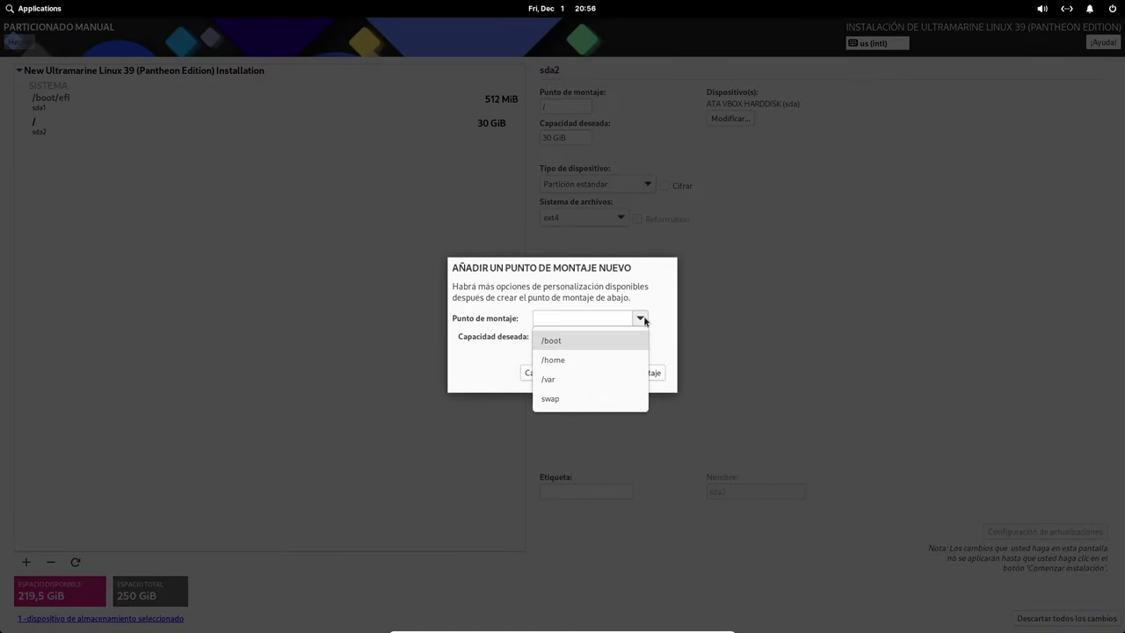
pyautogui.click(575, 362)
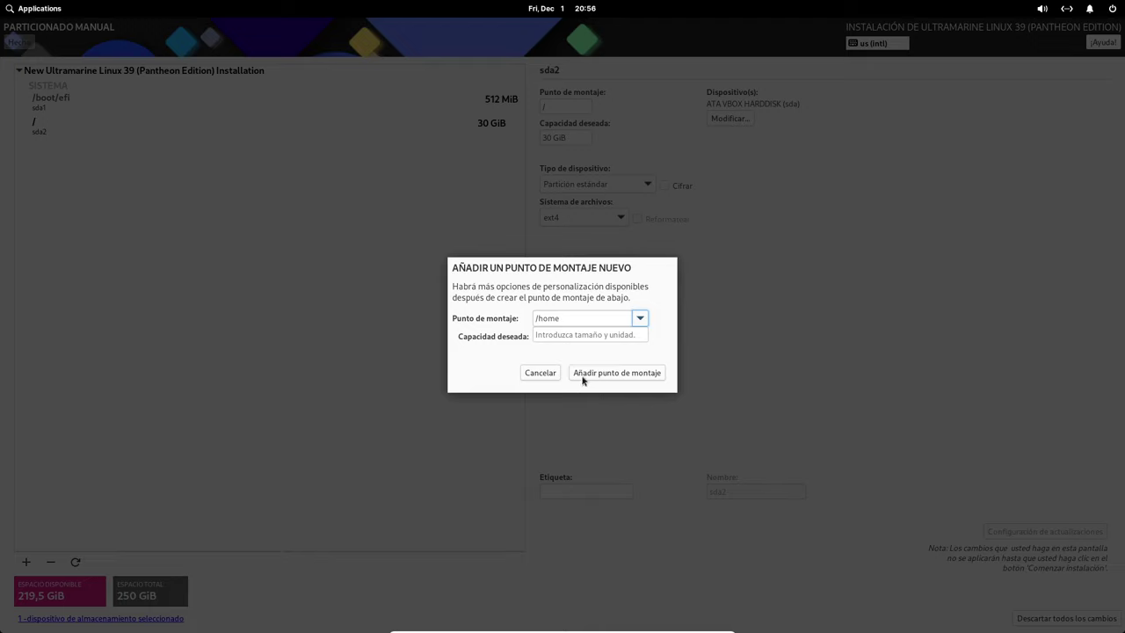
pyautogui.click(569, 336)
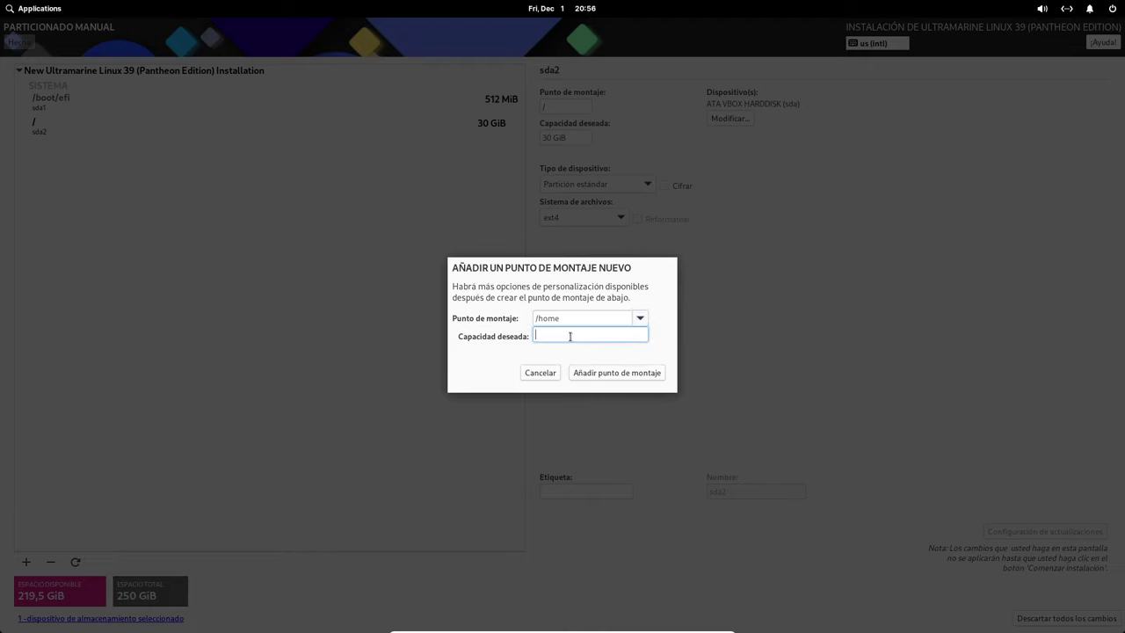
pyautogui.click(617, 373)
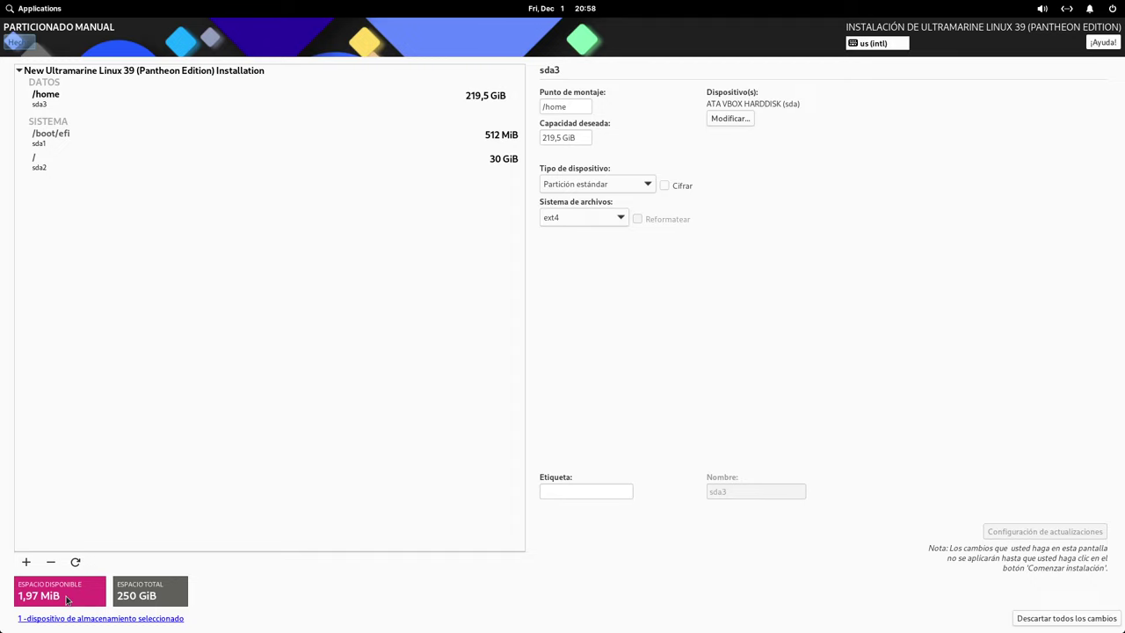
pyautogui.click(26, 562)
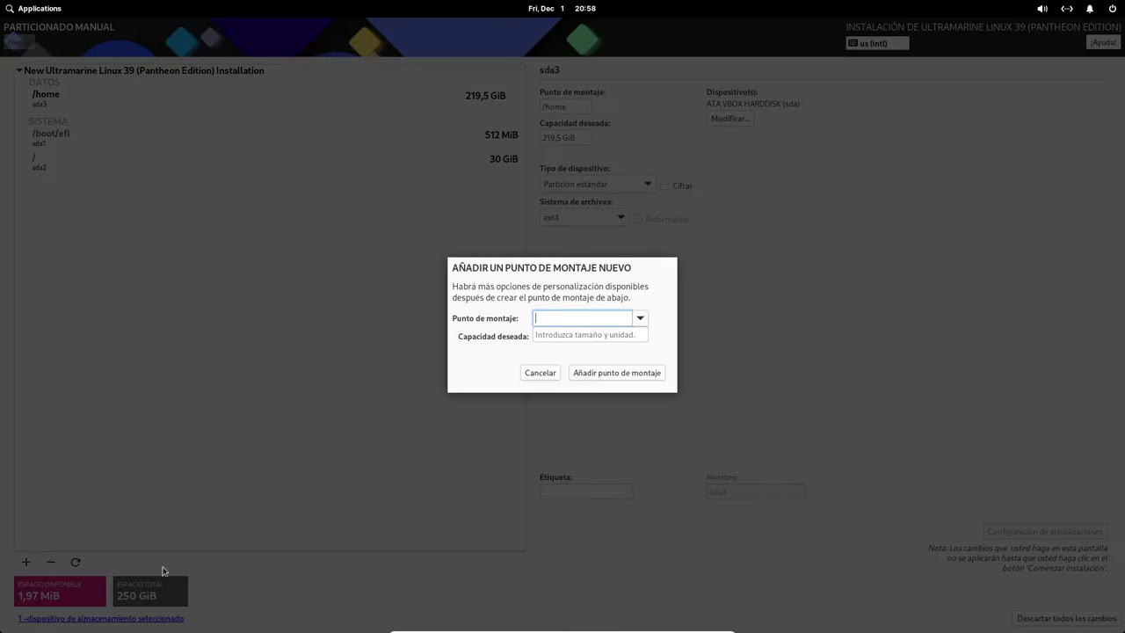
pyautogui.click(640, 319)
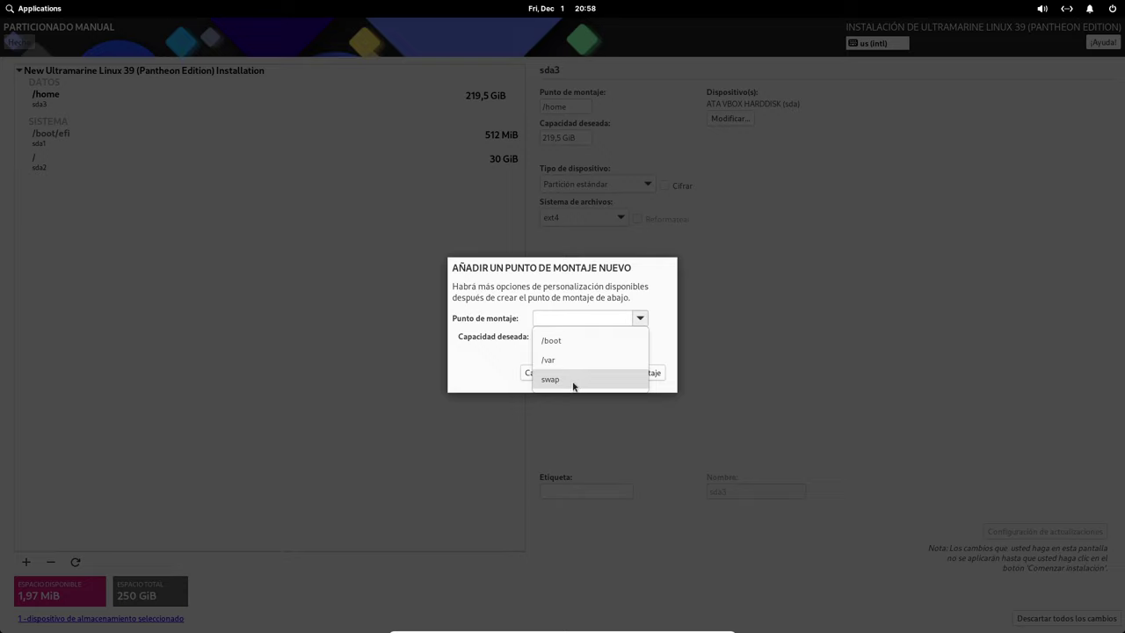
pyautogui.click(496, 330)
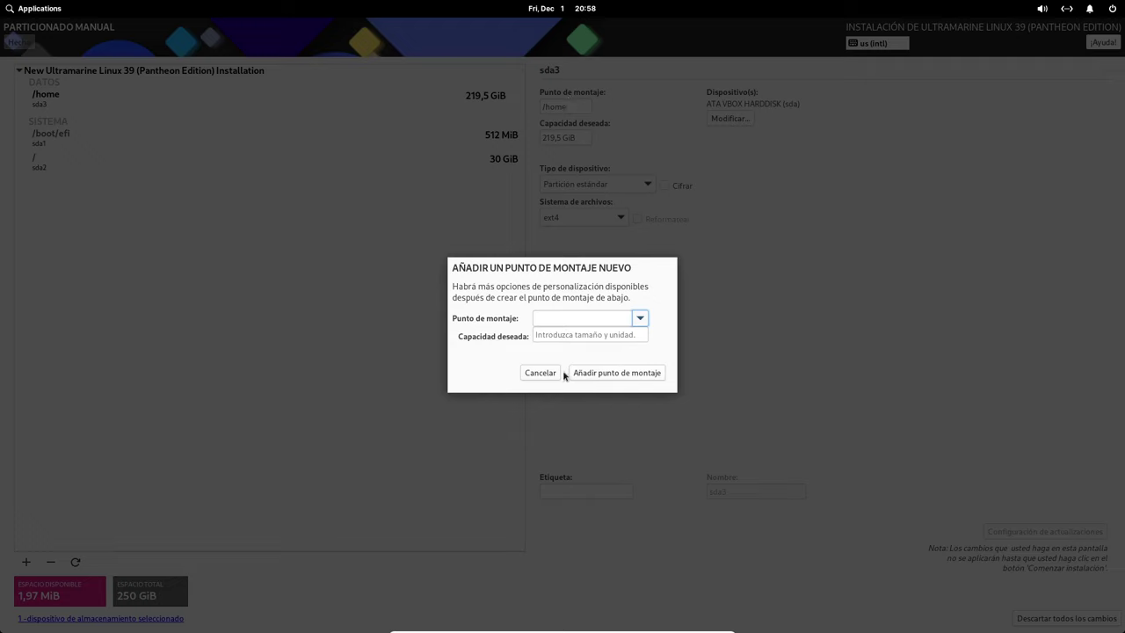
pyautogui.click(541, 373)
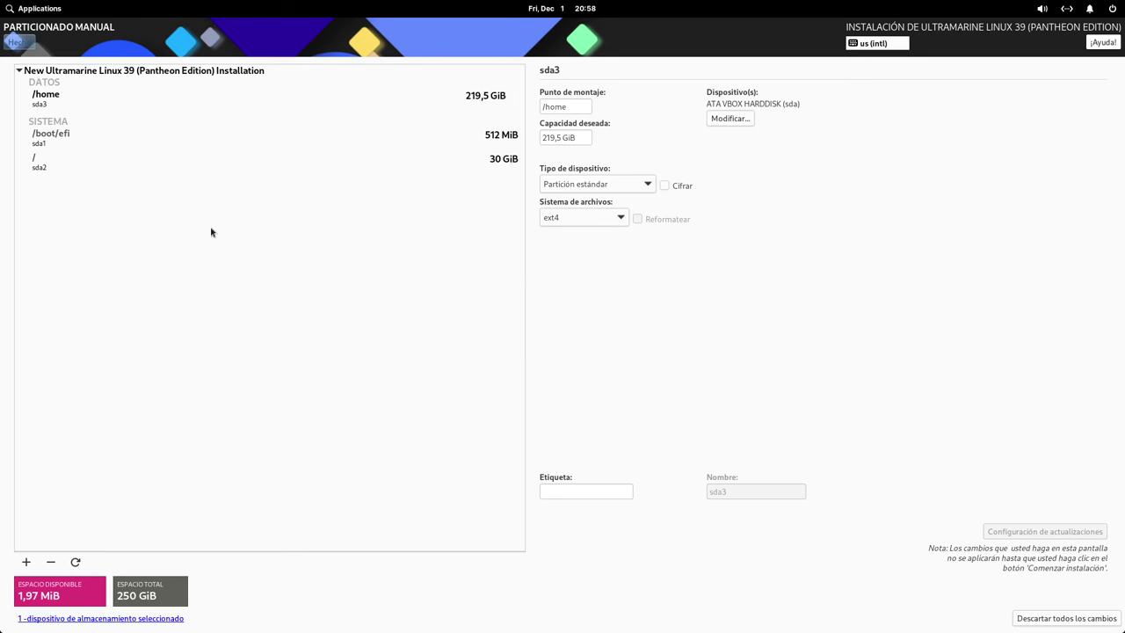
# Finish the manual partitioning and accept the summarized disk changes
pyautogui.press('F12')
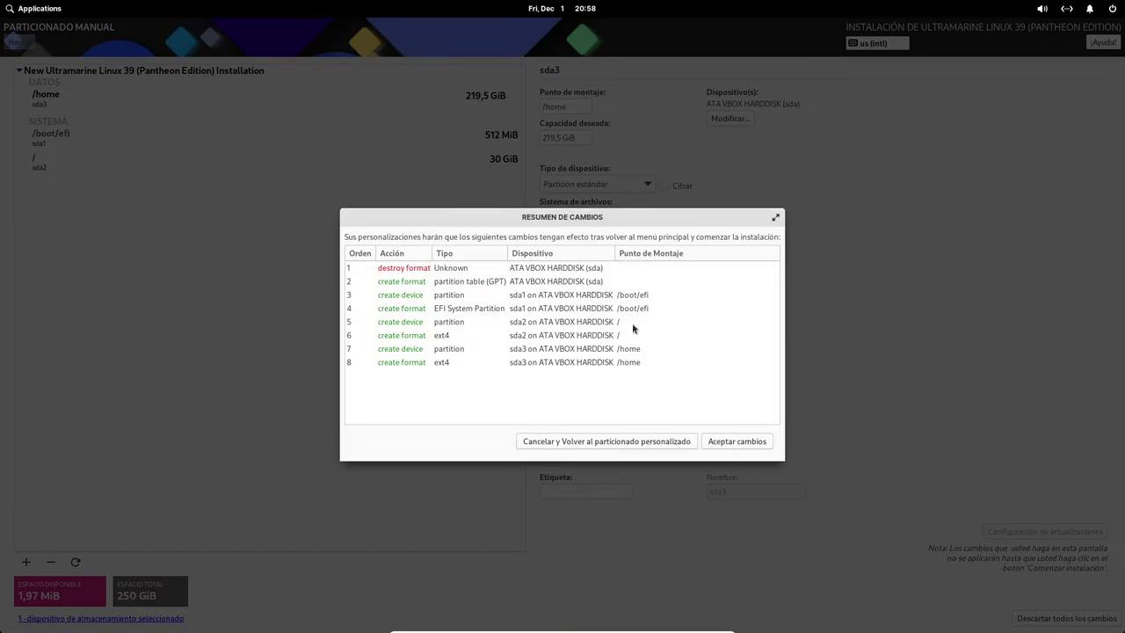
pyautogui.click(738, 442)
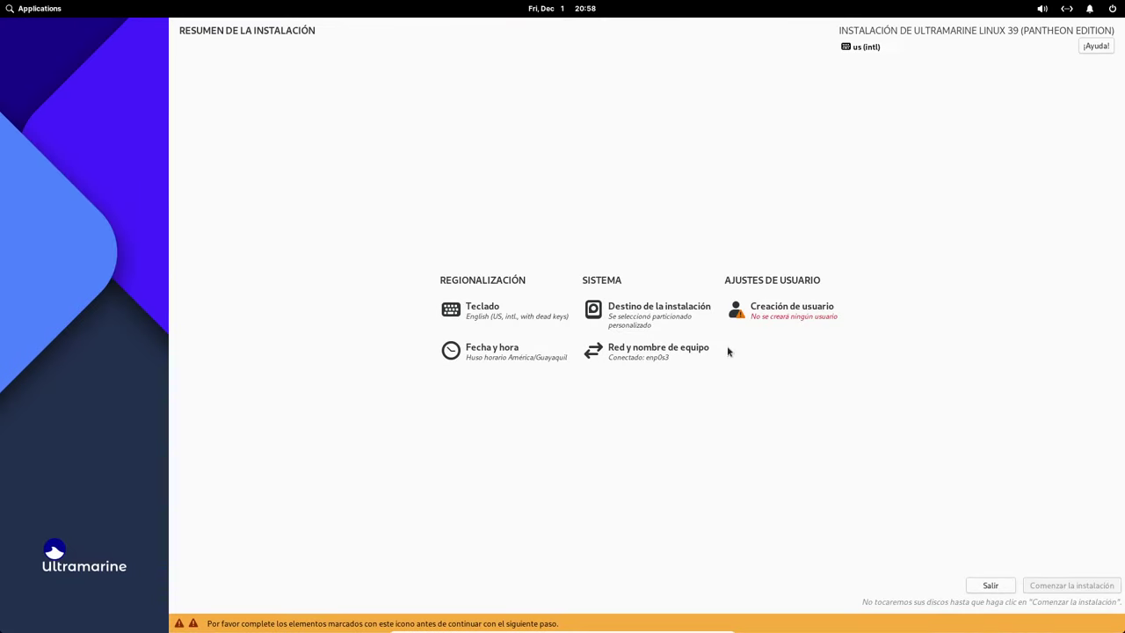
# Open the installer's user creation settings and enter LibreByte as the full name of the account
pyautogui.click(761, 305)
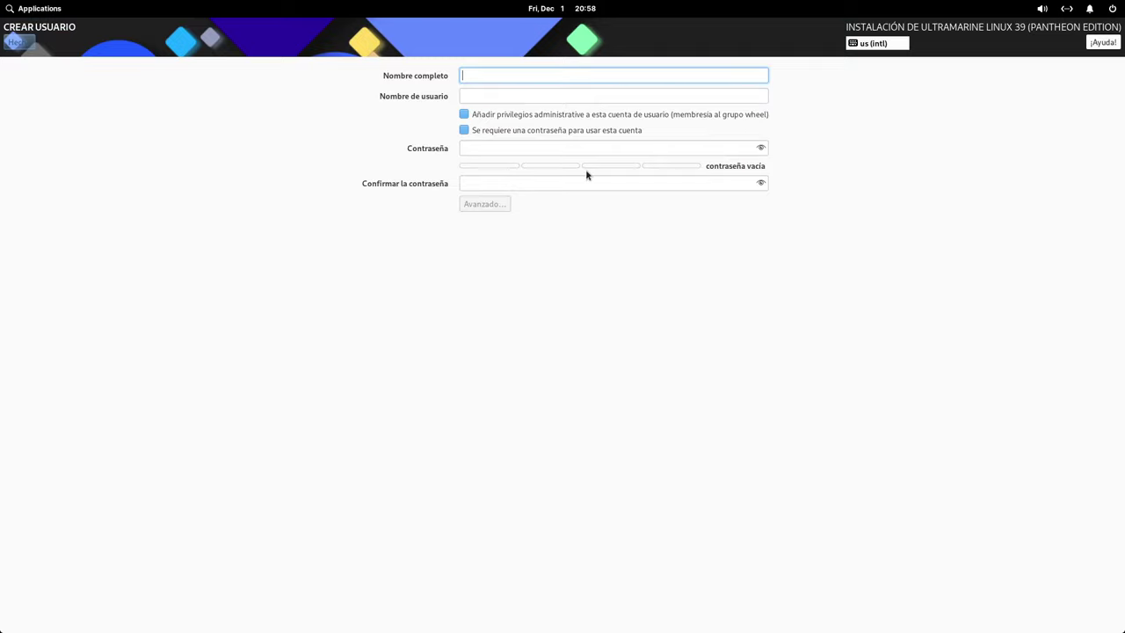
pyautogui.write('Libreb')
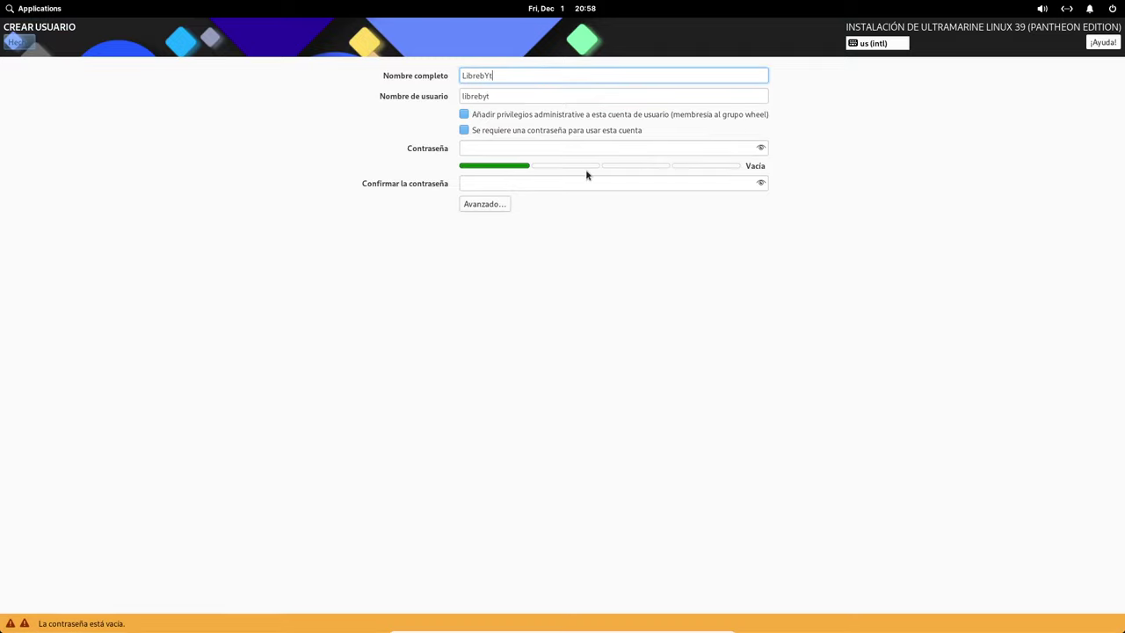
pyautogui.press('BackSpace')
pyautogui.write('Byte')
# Enter the account password for the new user and repeat it in the confirmation field
pyautogui.click(512, 148)
pyautogui.write('•••')
pyautogui.click(492, 183)
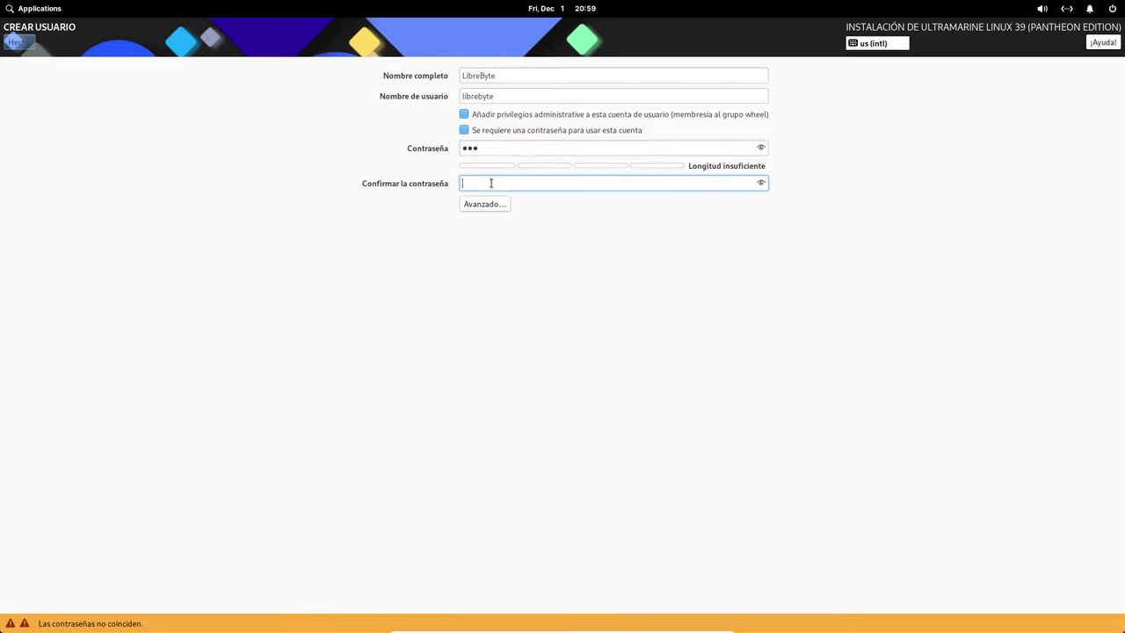
pyautogui.write('•••')
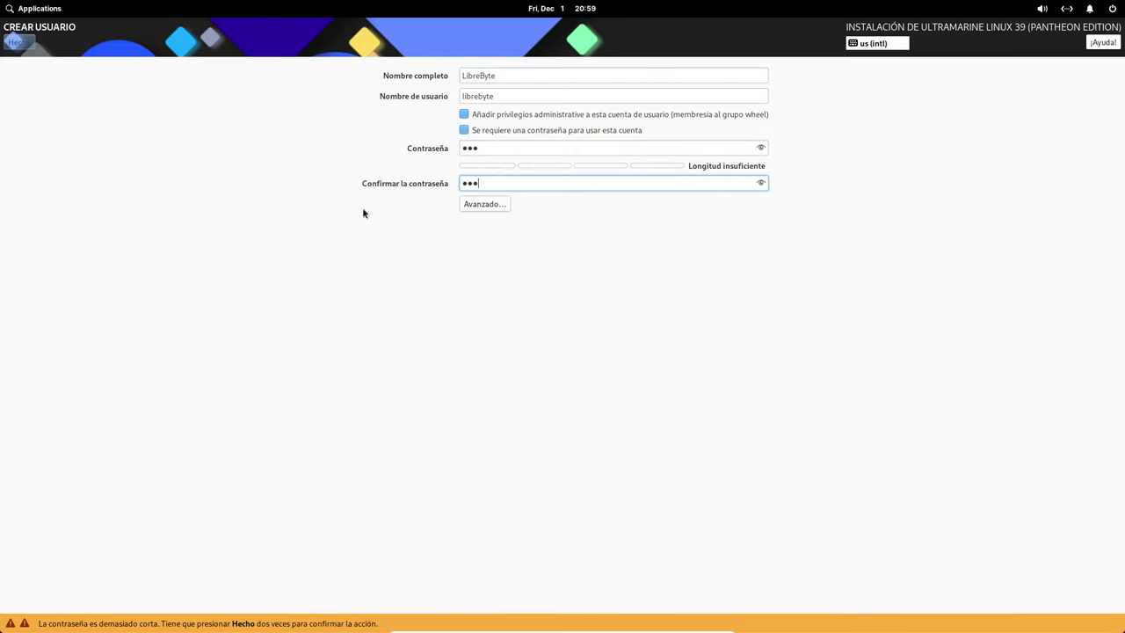
# Accept the user account despite its short password and begin the installation from the summary
pyautogui.click(23, 48)
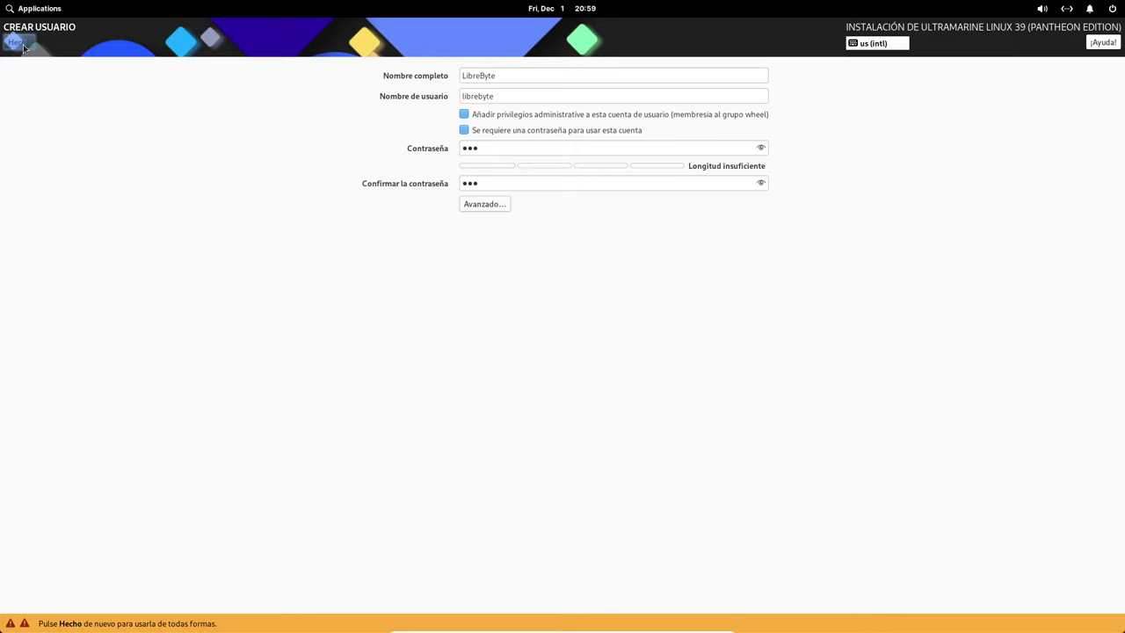
pyautogui.click(20, 44)
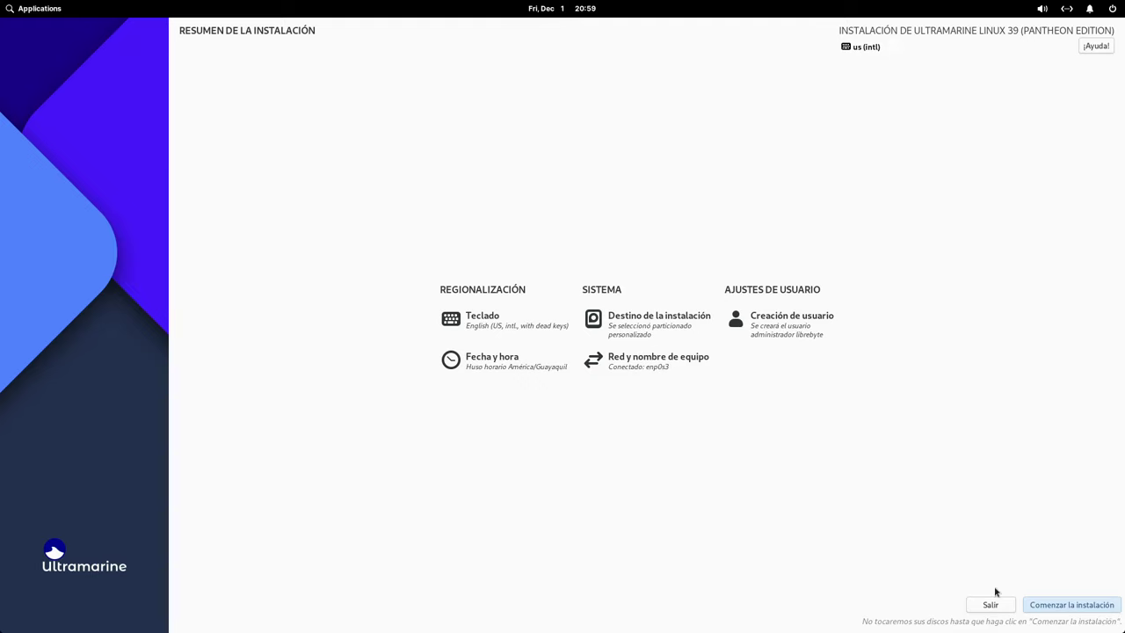
pyautogui.click(1085, 613)
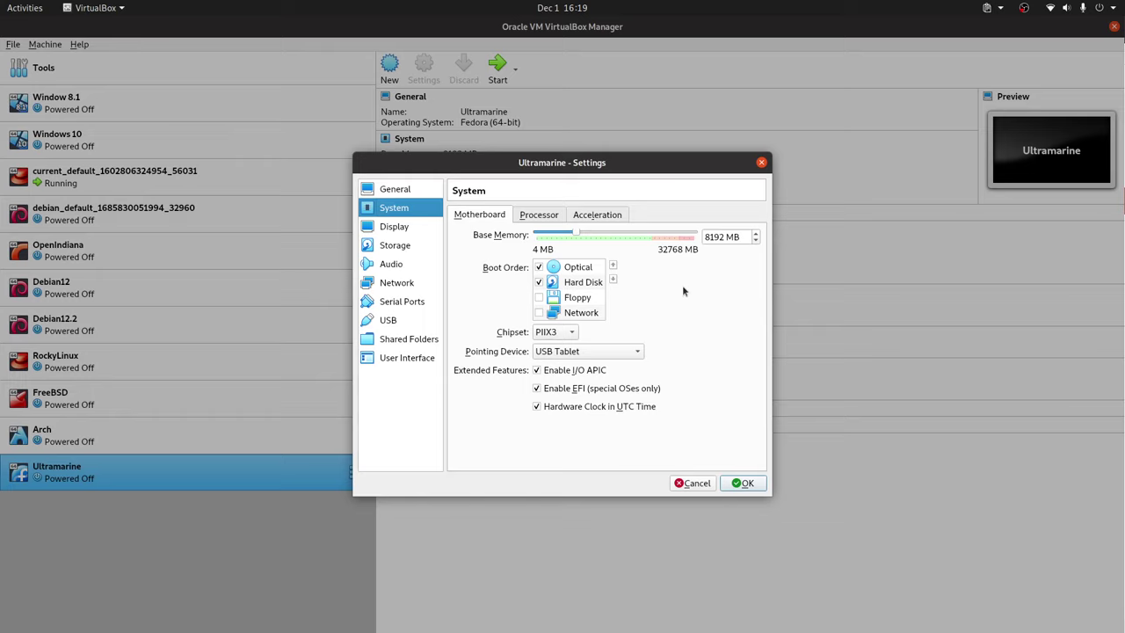
# Exclude Optical from the Ultramarine virtual machine's boot order, save the settings and start the machine
pyautogui.click(540, 267)
pyautogui.click(747, 486)
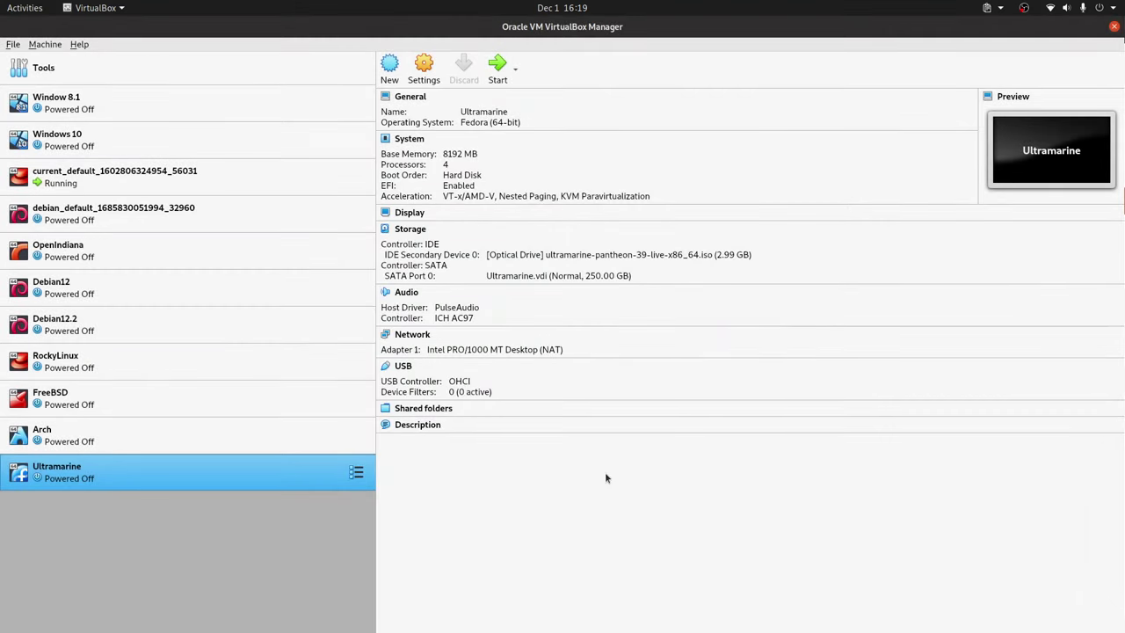
pyautogui.press('Return')
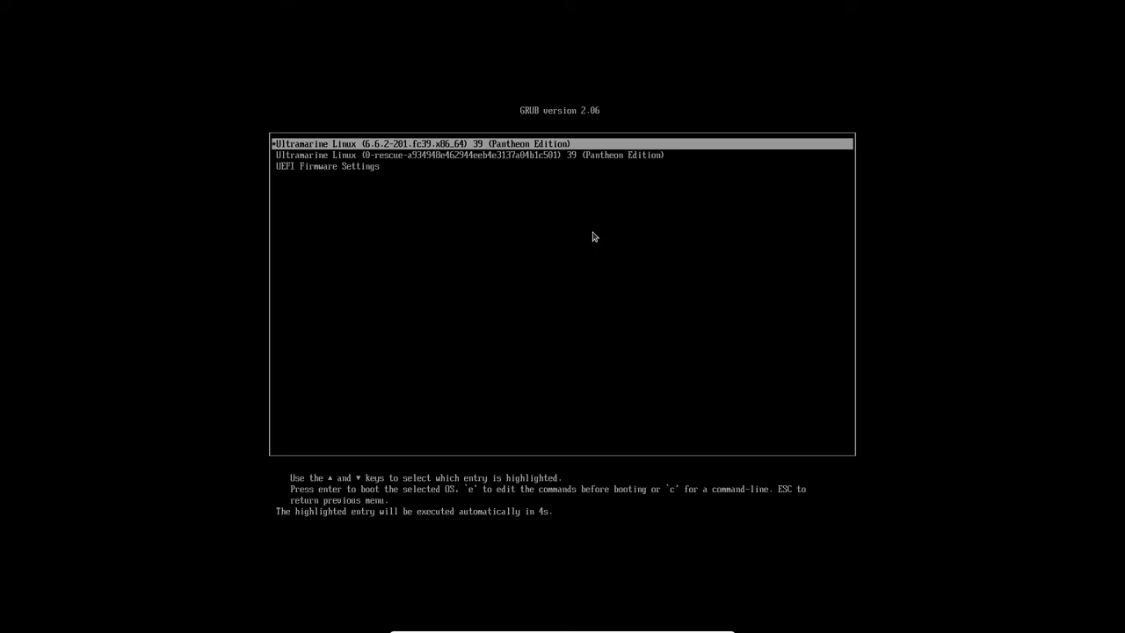
# Boot the default Ultramarine Linux 39 (Pantheon Edition) entry and log in with the account password
pyautogui.press('Return')
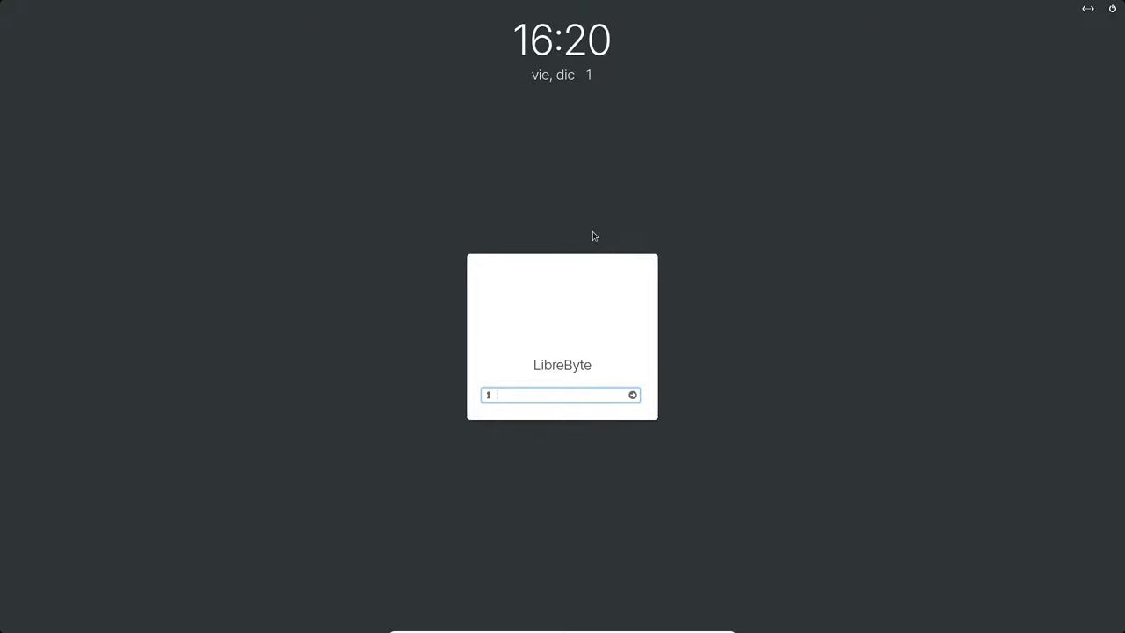
pyautogui.write('***')
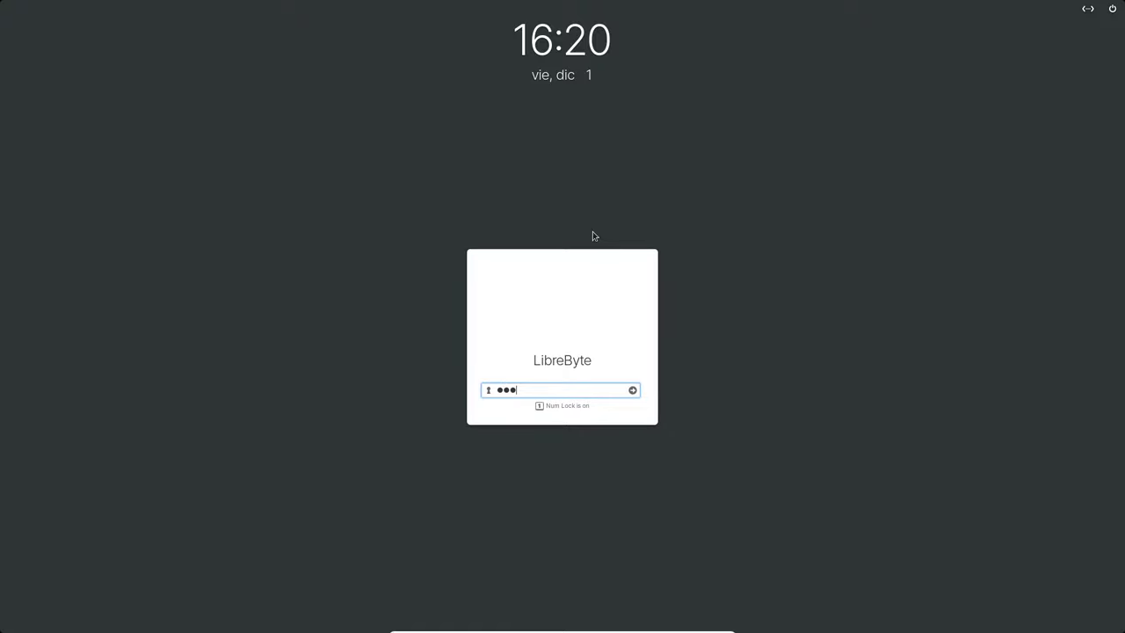
pyautogui.press('Return')
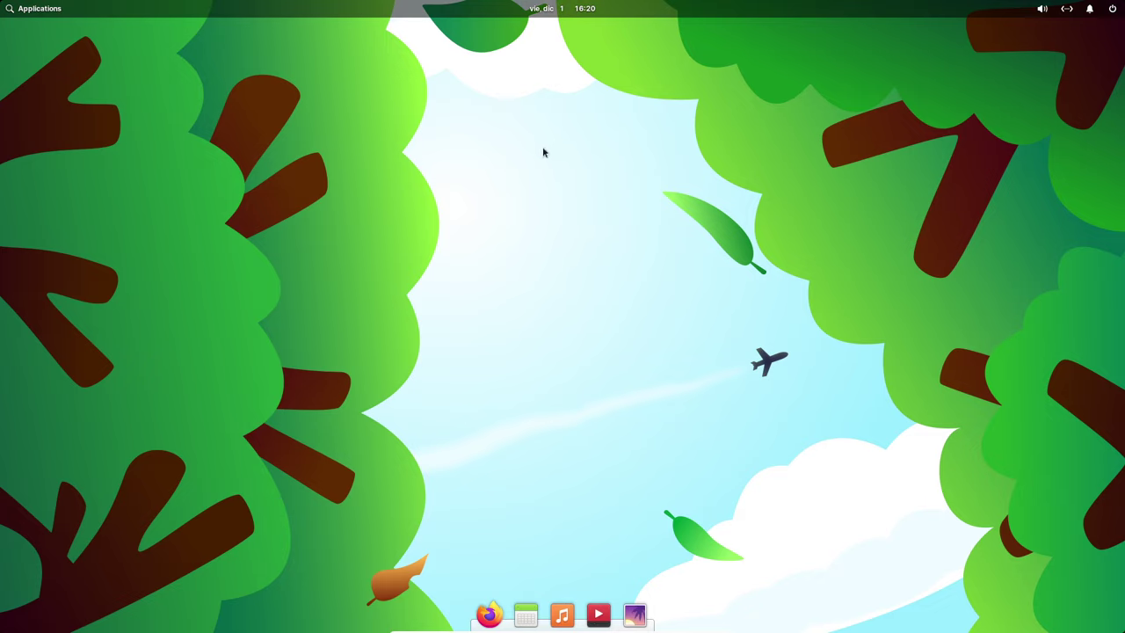
# Look through the installed applications in the grid view, then by category from Accessories to Programming
pyautogui.click(40, 11)
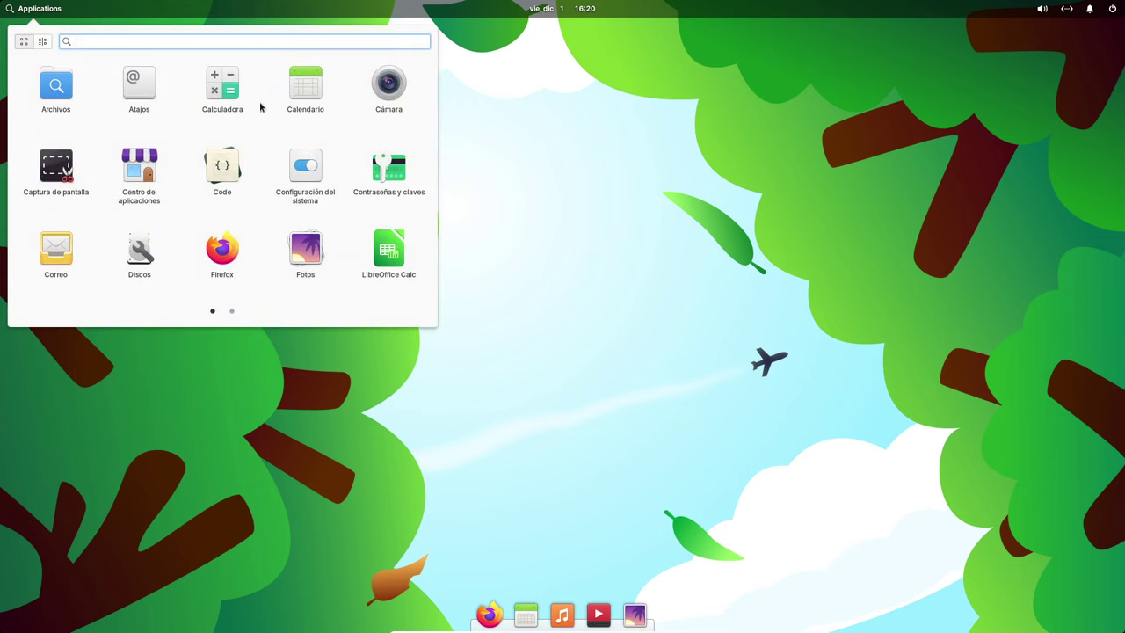
pyautogui.click(231, 311)
pyautogui.scroll(1, 231, 312)
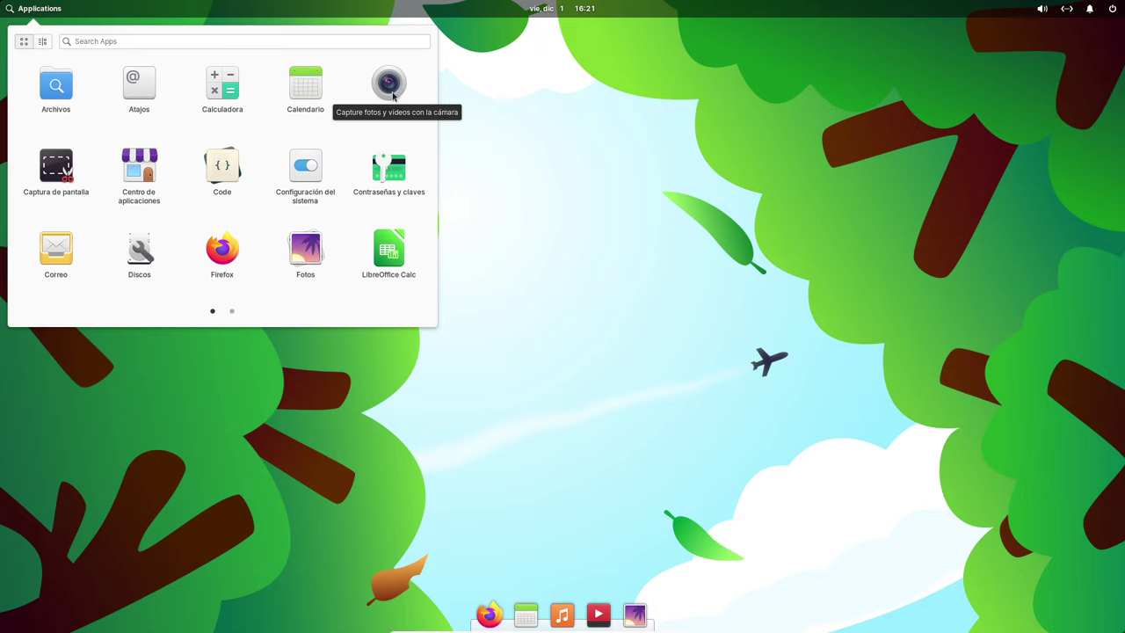
pyautogui.click(42, 43)
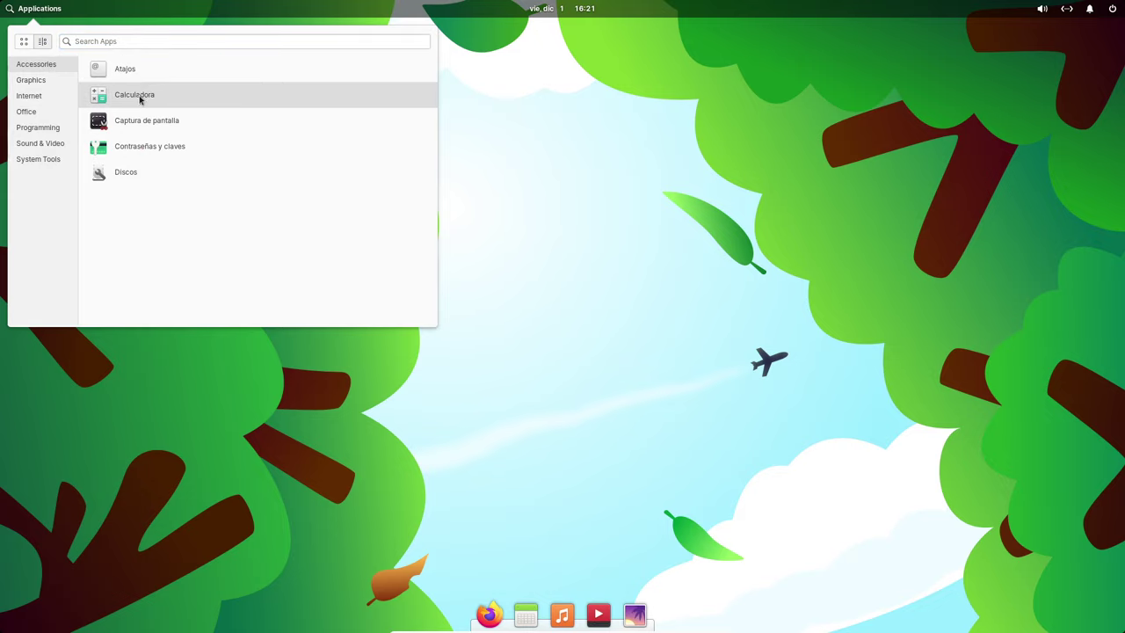
pyautogui.click(51, 84)
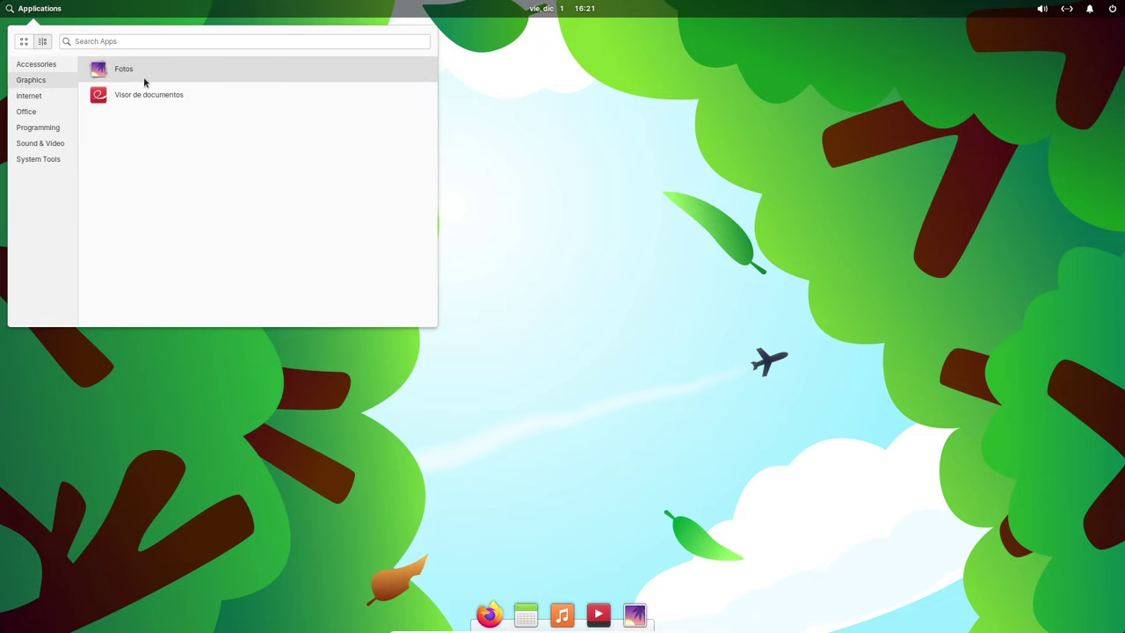
pyautogui.click(56, 97)
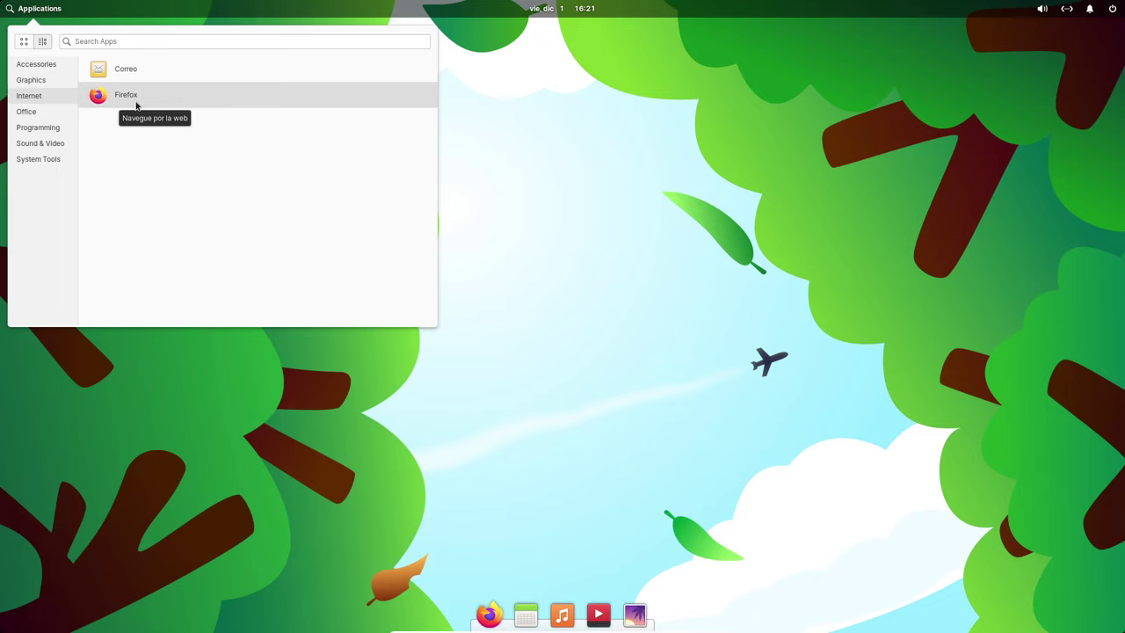
pyautogui.click(41, 112)
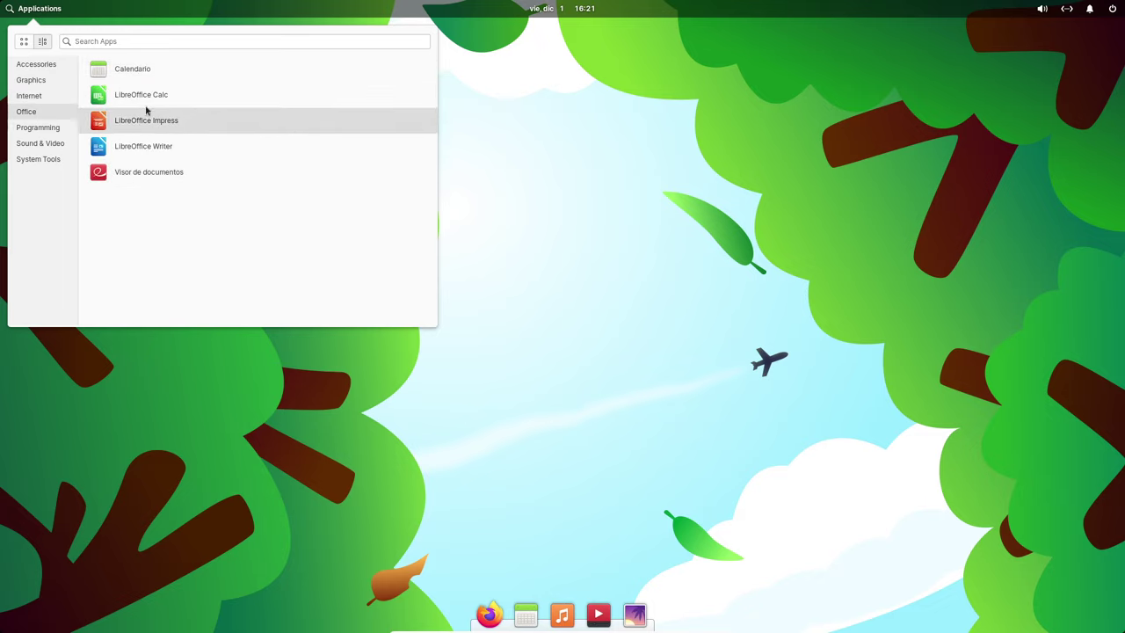
pyautogui.click(56, 128)
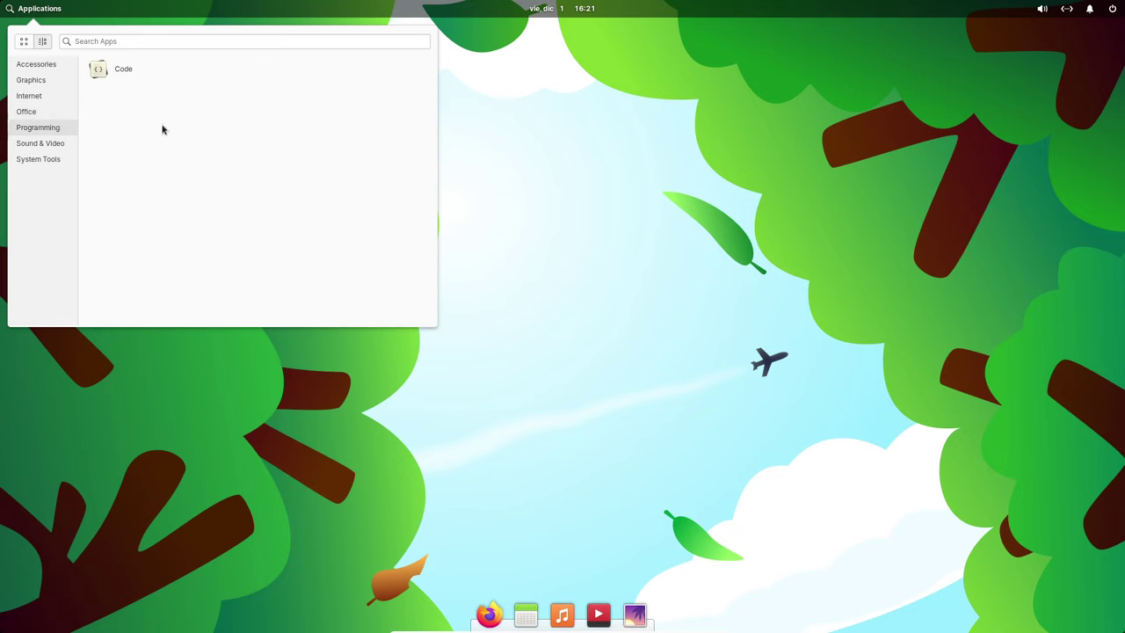
# Launch the Code editor from the Programming category and maximize its window
pyautogui.click(123, 70)
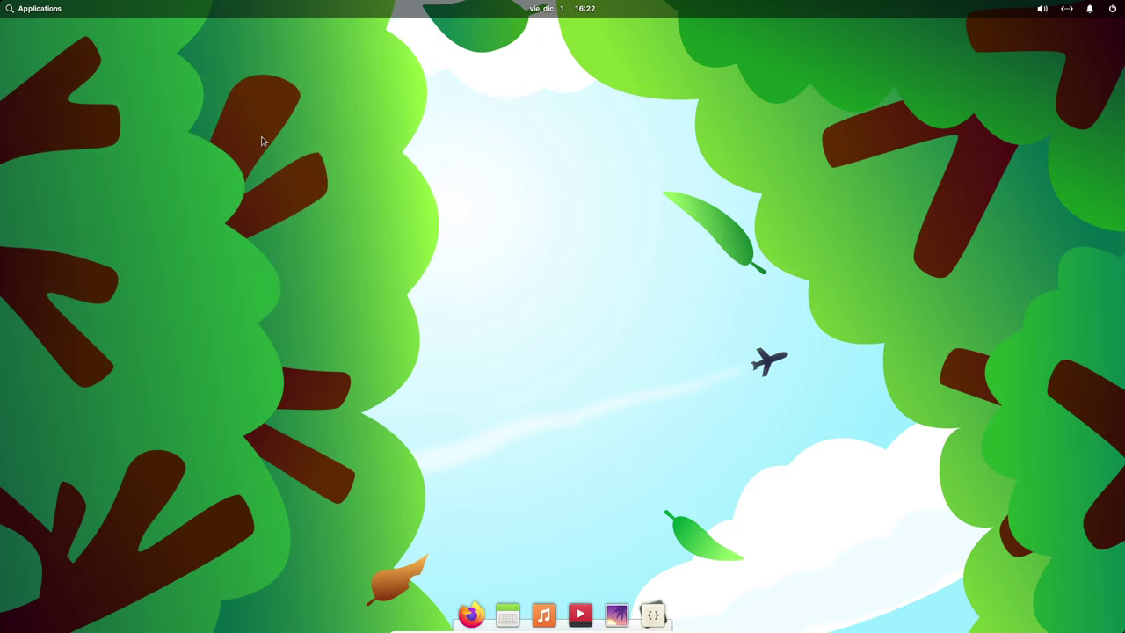
pyautogui.doubleClick(619, 176)
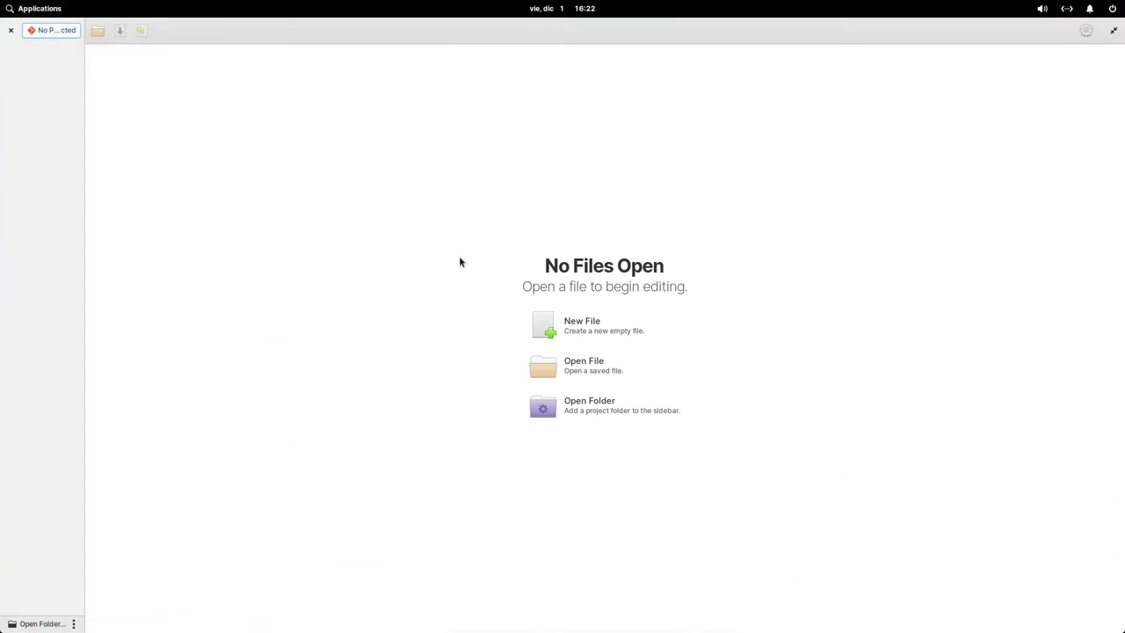
# Launch the Música player from the Sound & Video category
pyautogui.click(42, 9)
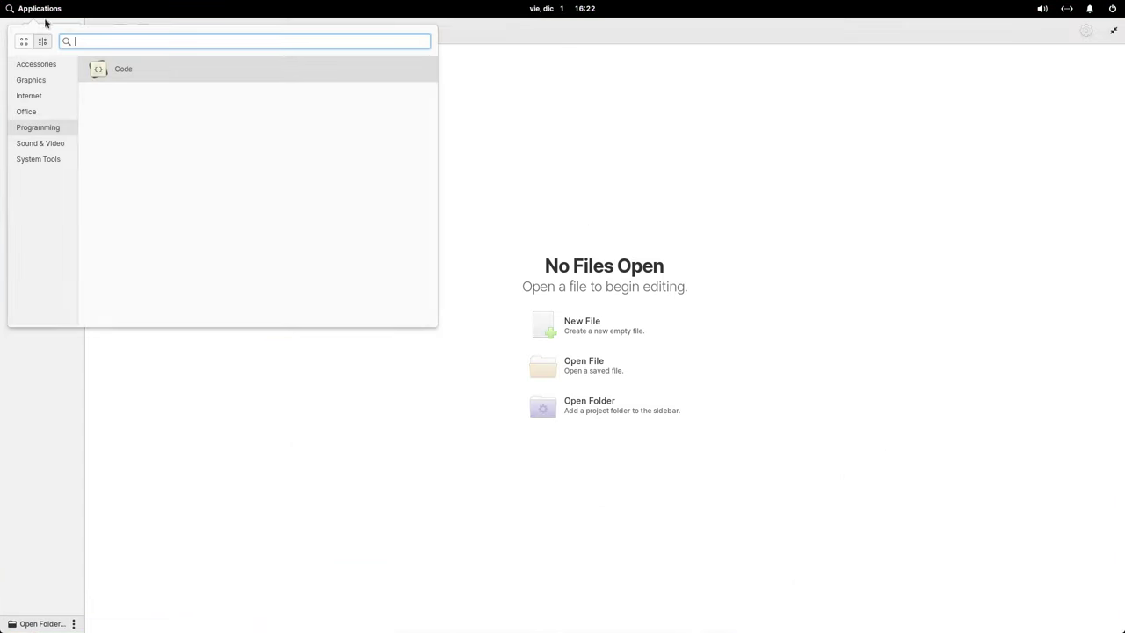
pyautogui.click(53, 144)
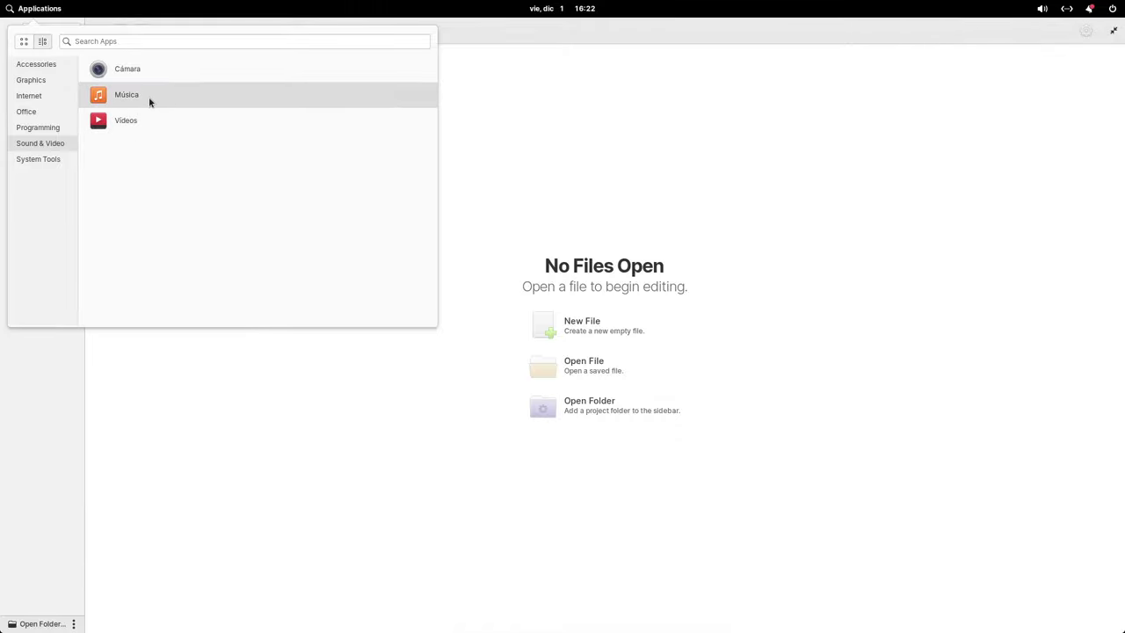
pyautogui.click(149, 103)
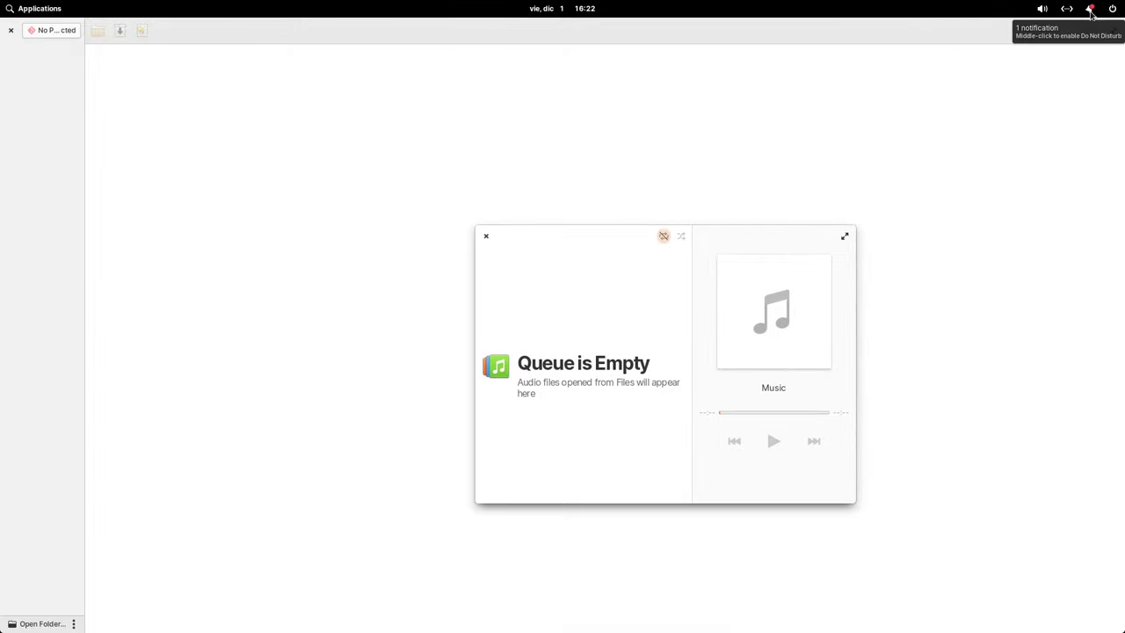
# Open the pending system update notification and look over the list of updates and installed components
pyautogui.click(1092, 10)
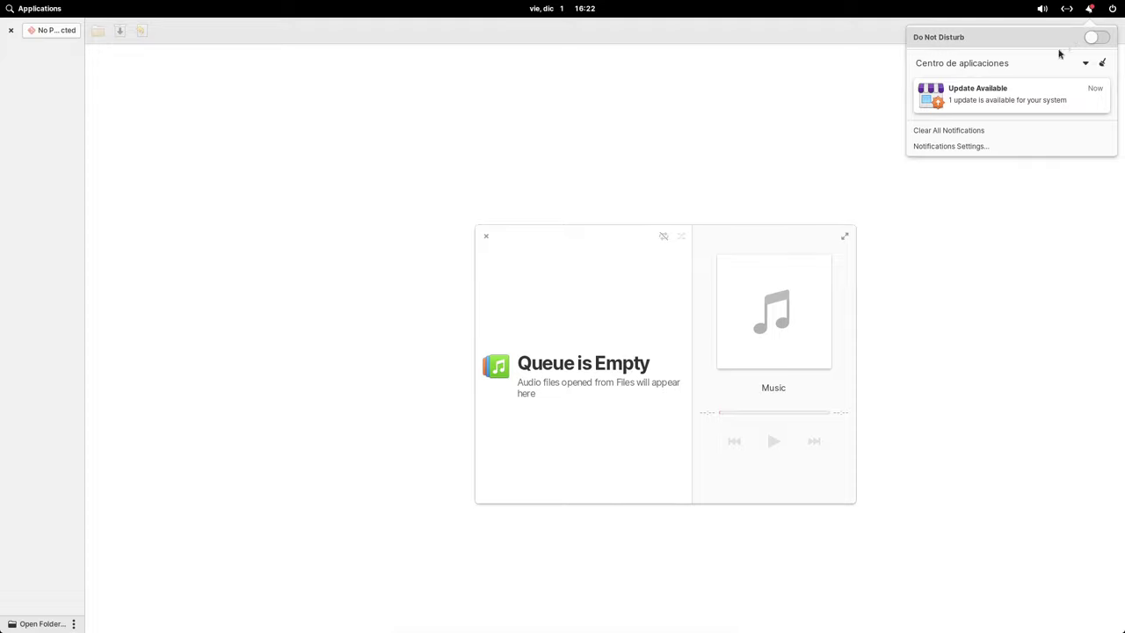
pyautogui.click(1020, 104)
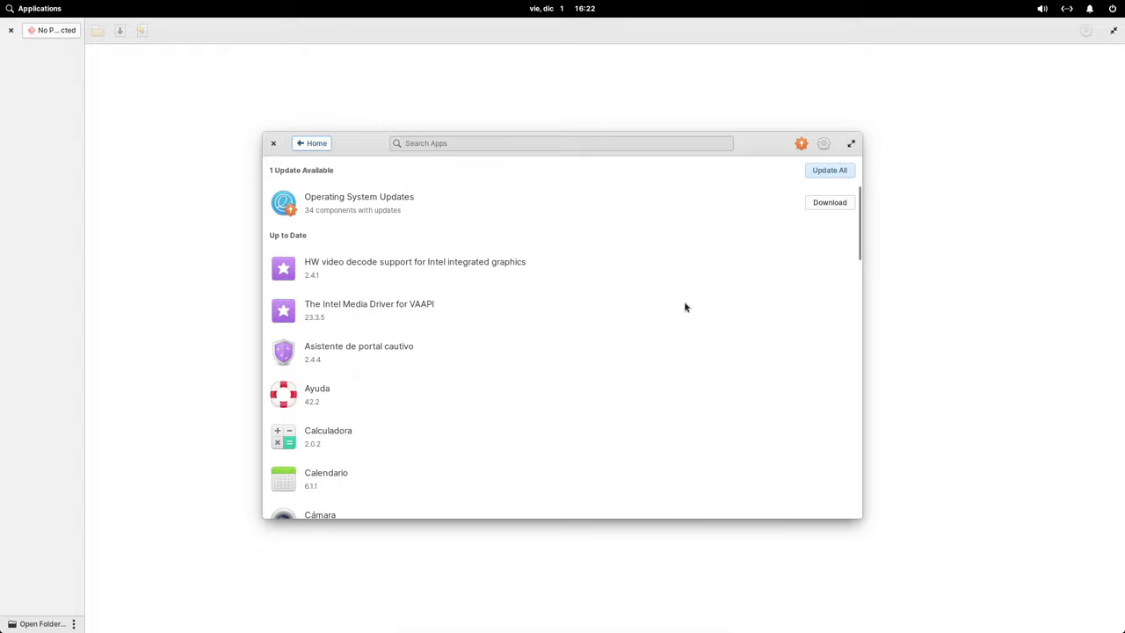
pyautogui.scroll(-5, 680, 302)
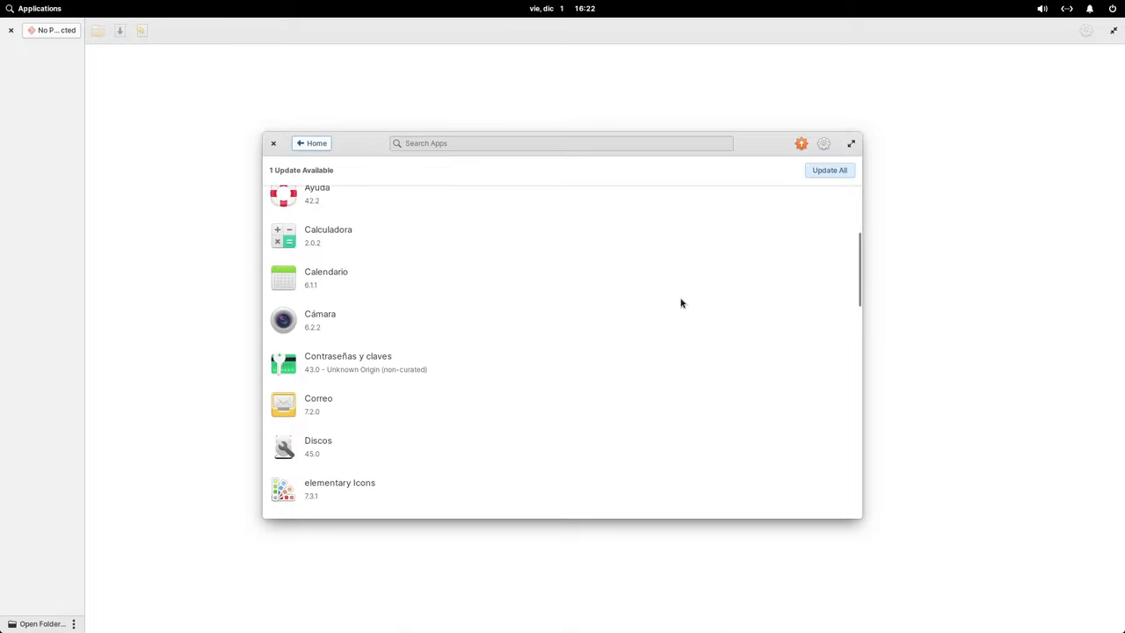
pyautogui.scroll(5, 680, 301)
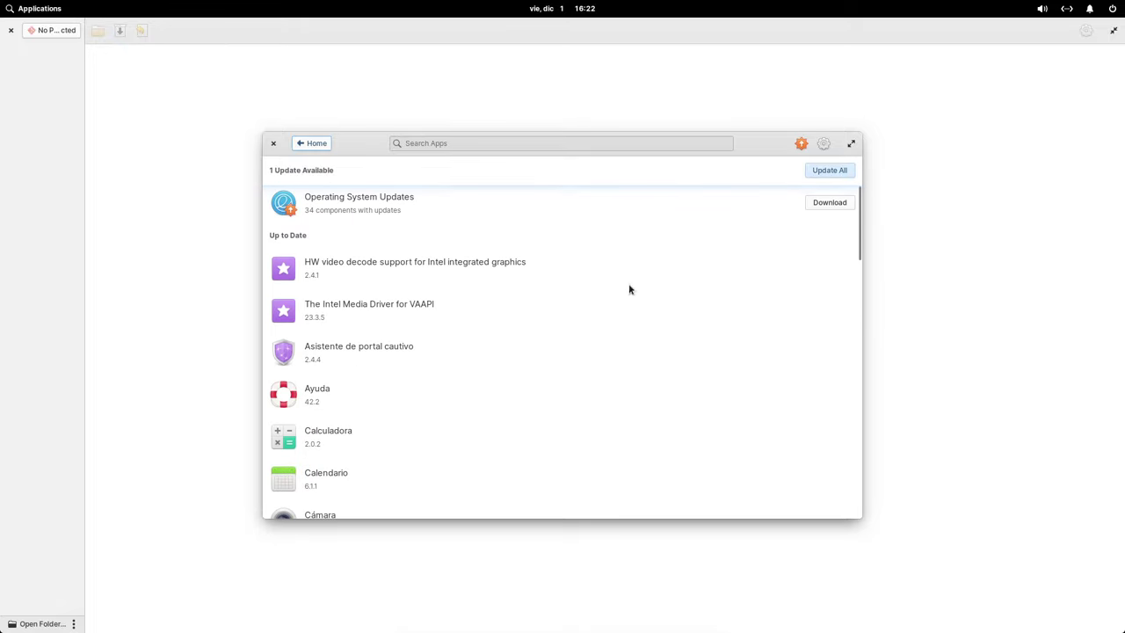
# Examine the component list of Operating System Updates and return to the installed applications list
pyautogui.click(367, 203)
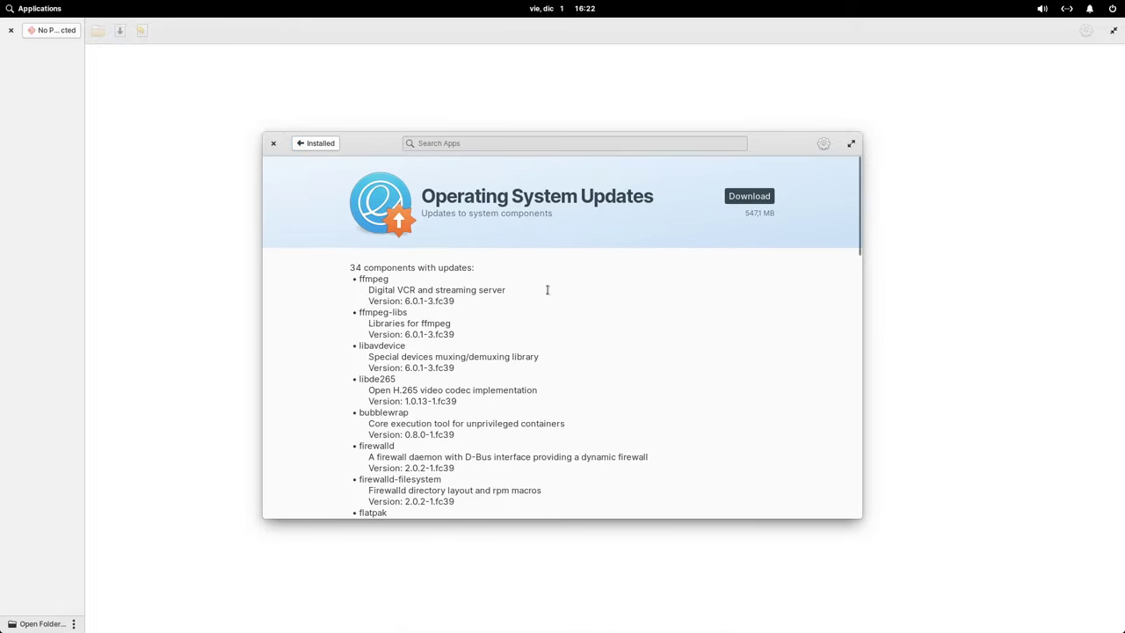
pyautogui.scroll(-15, 581, 295)
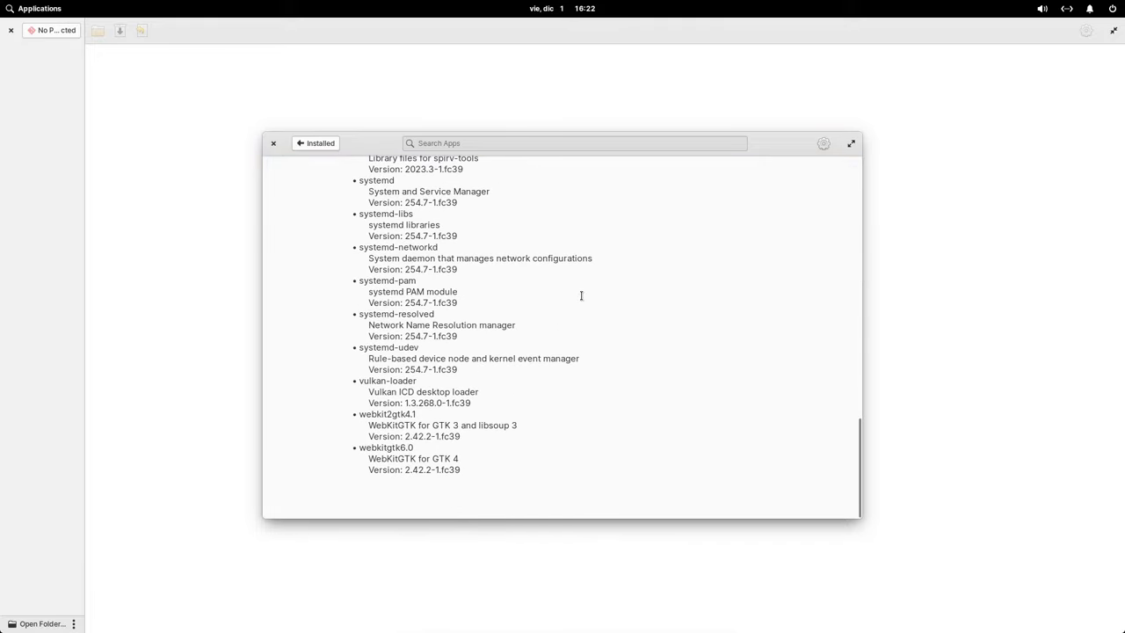
pyautogui.scroll(15, 582, 295)
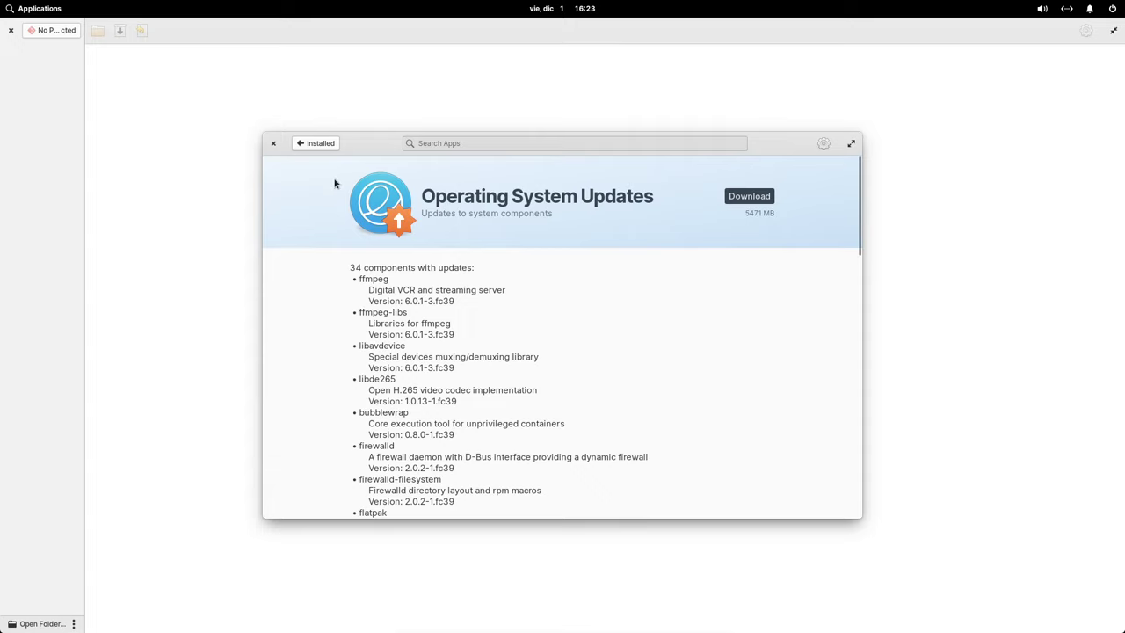
pyautogui.click(316, 143)
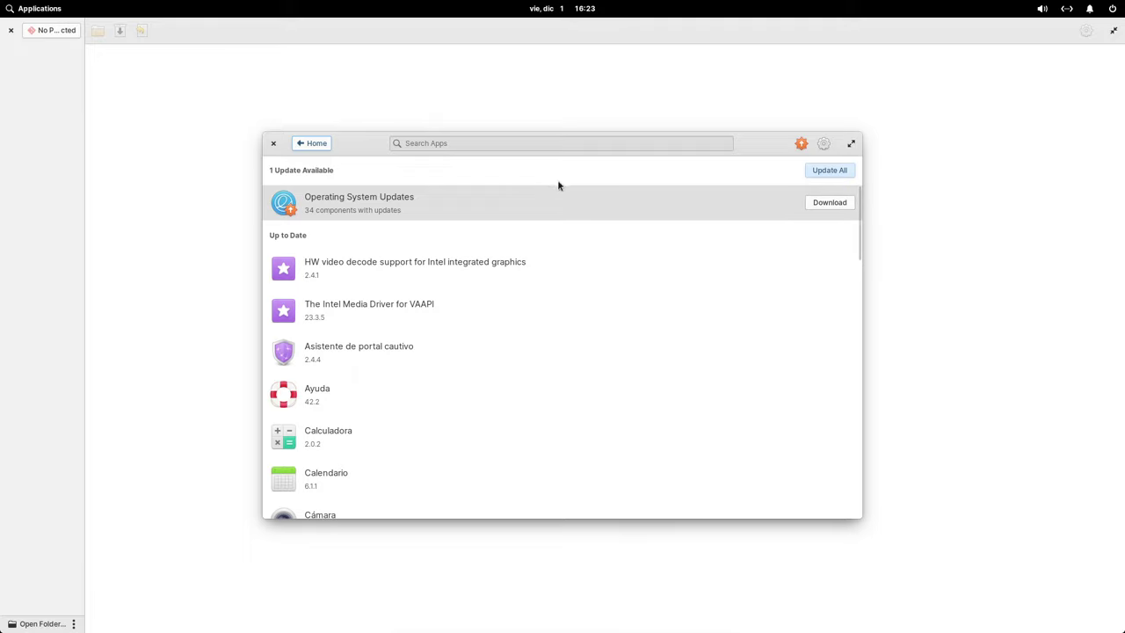
# Open the Archivos file manager from the System Tools category
pyautogui.click(40, 10)
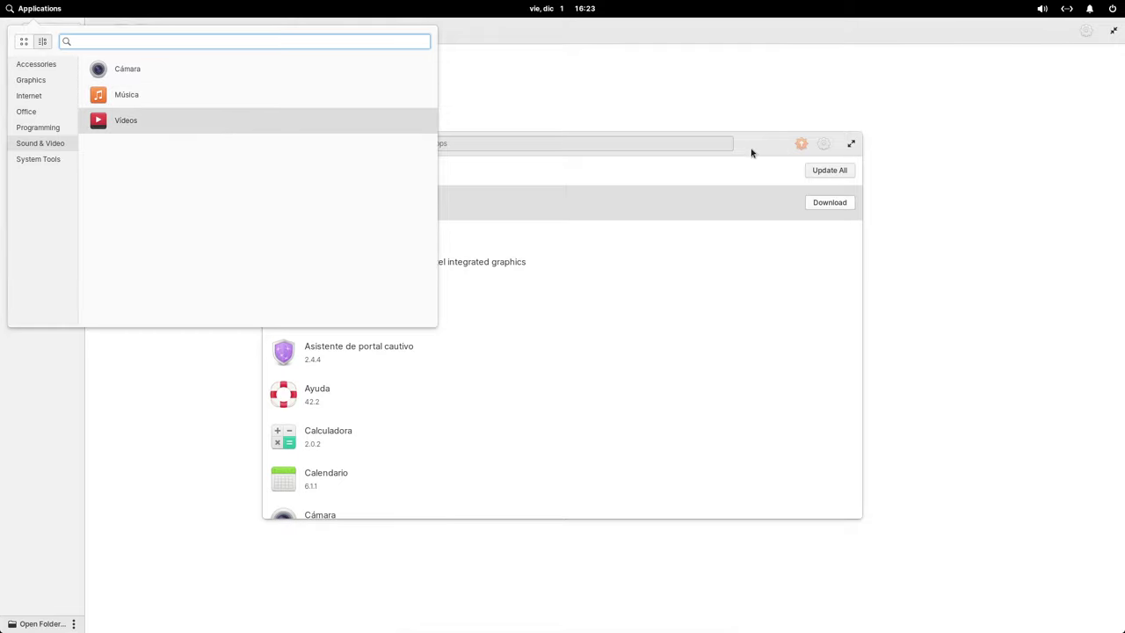
pyautogui.click(829, 173)
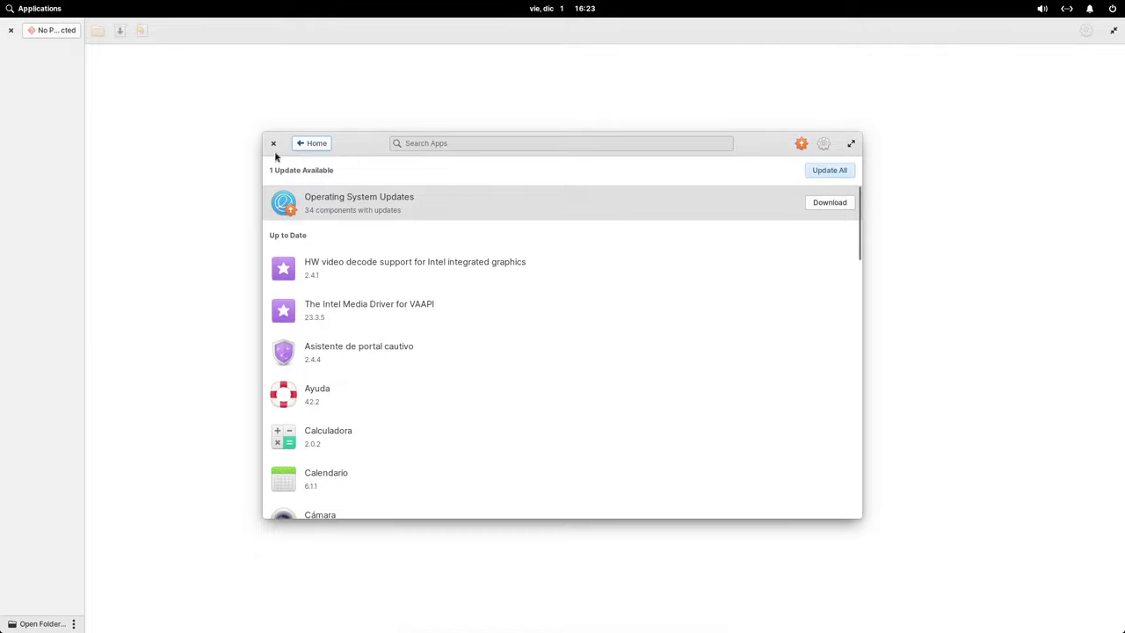
pyautogui.click(14, 10)
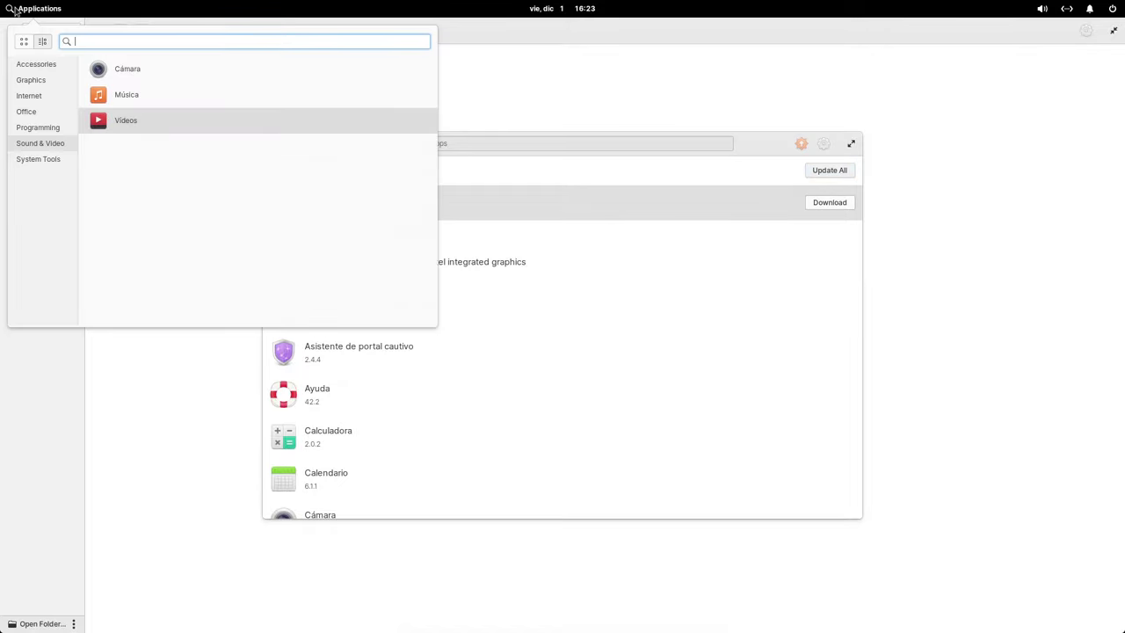
pyautogui.moveTo(40, 166)
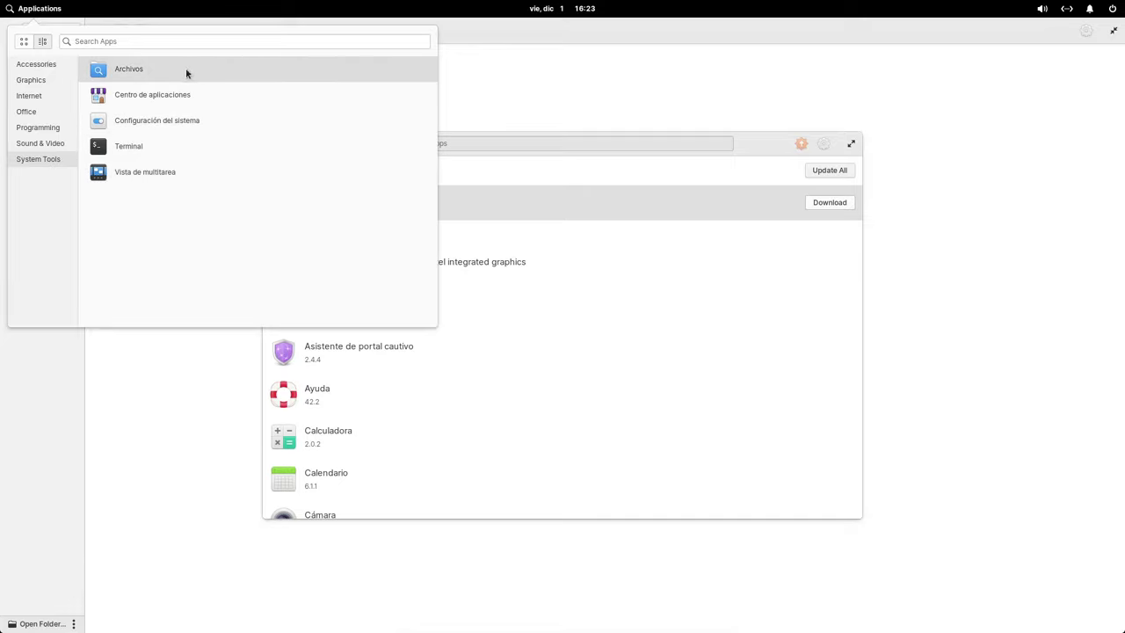
pyautogui.click(229, 94)
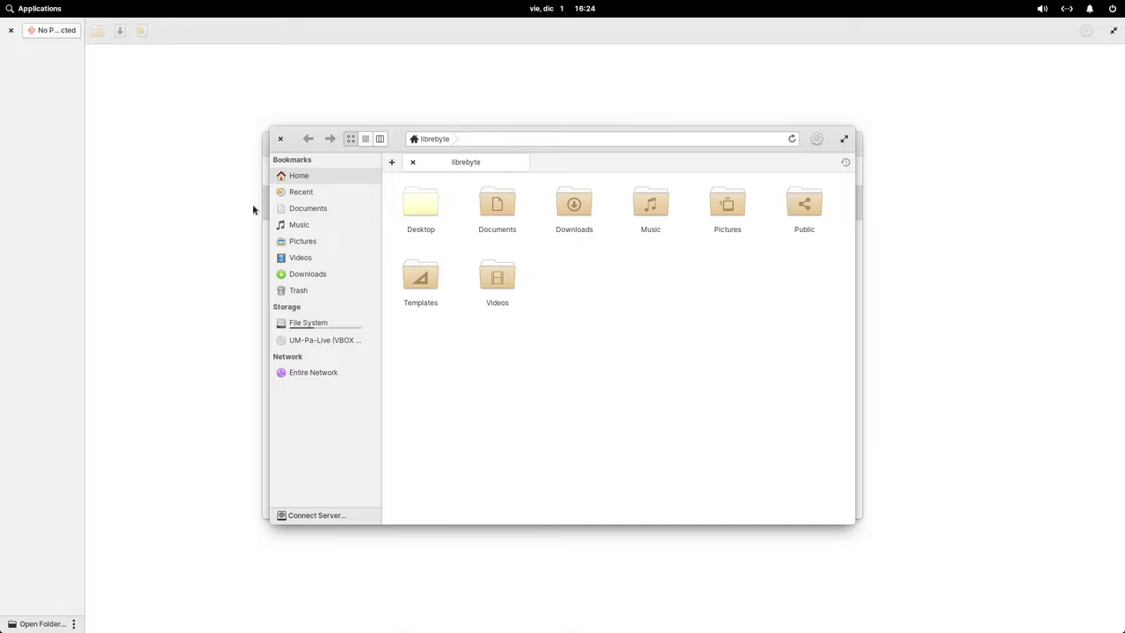
# Open Configuración del sistema from the System Tools category
pyautogui.click(34, 8)
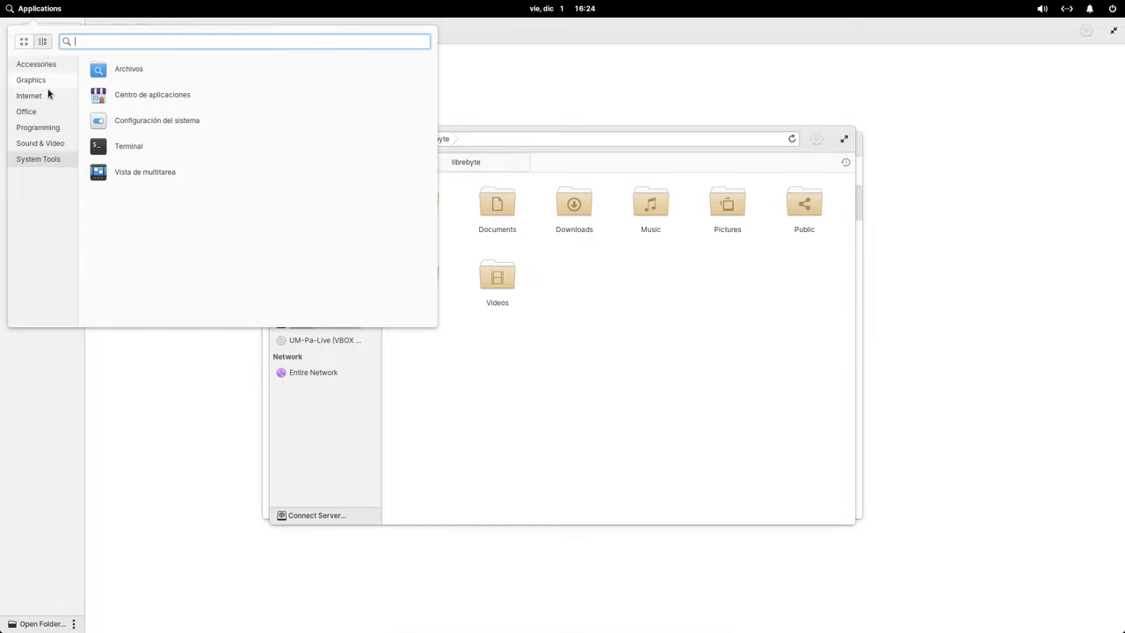
pyautogui.click(171, 118)
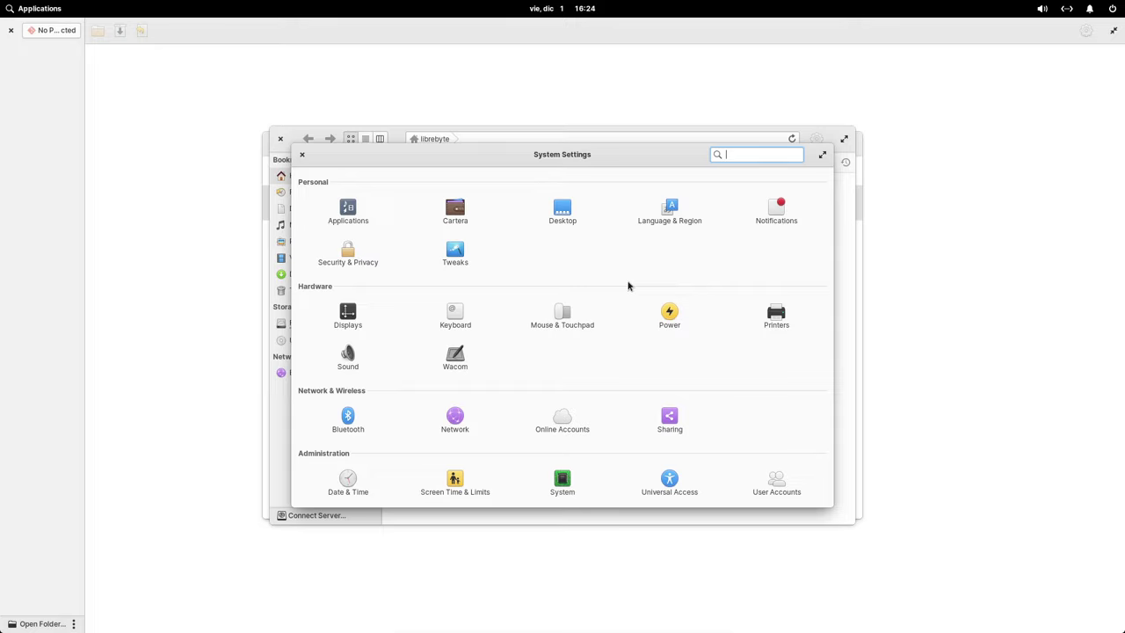
# Open Tweaks in System Settings and look over the Apariencia and Tipos de letra options
pyautogui.click(456, 255)
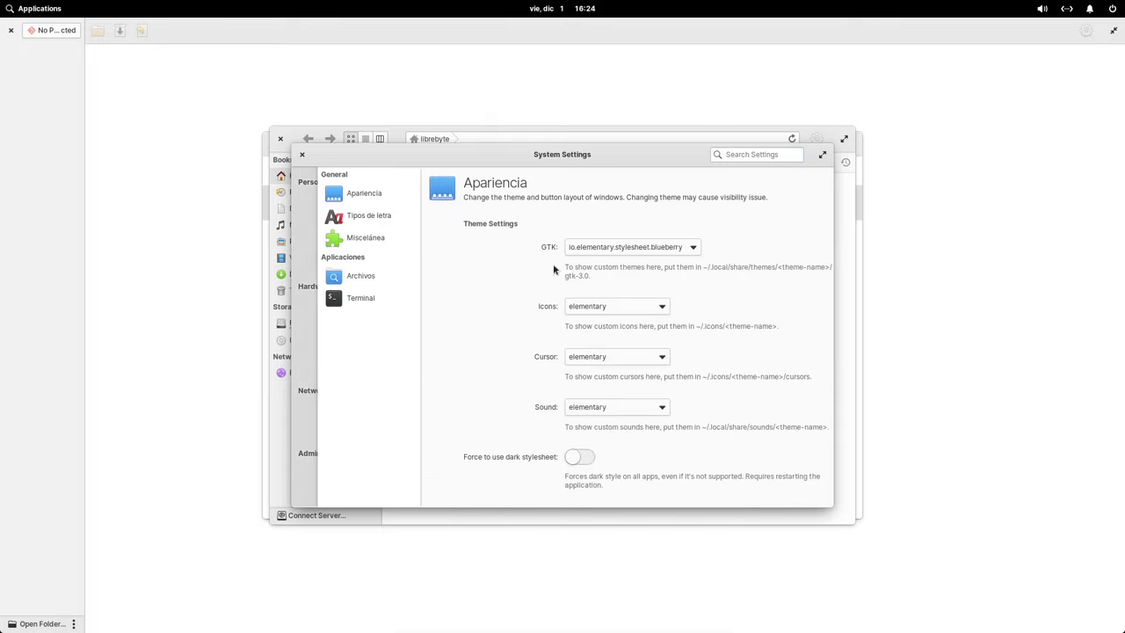
pyautogui.click(348, 220)
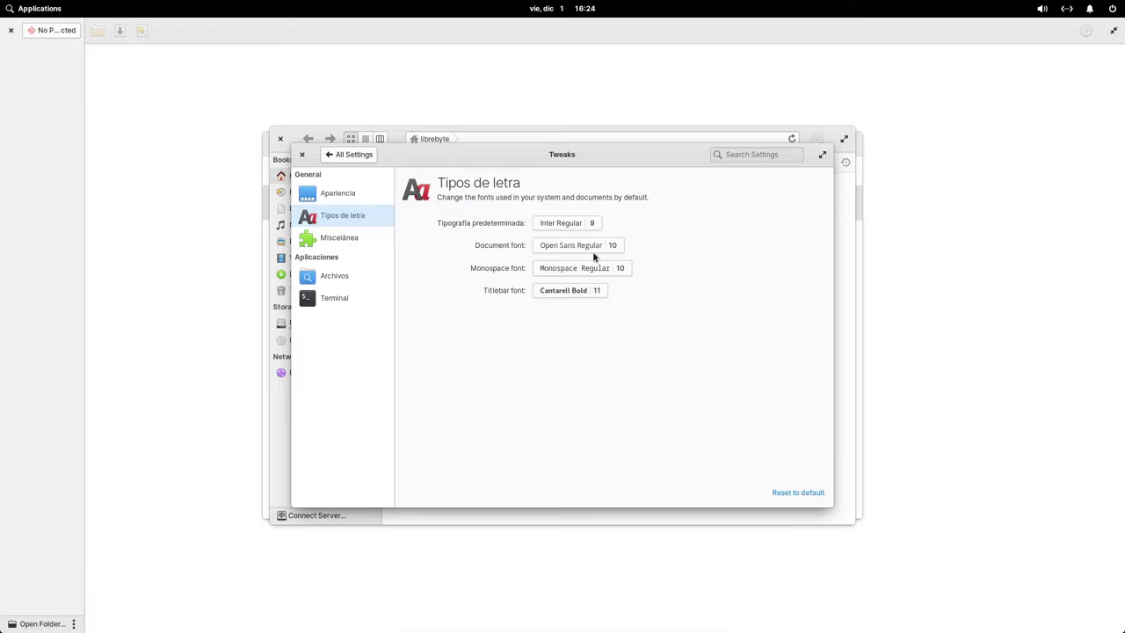
pyautogui.click(346, 194)
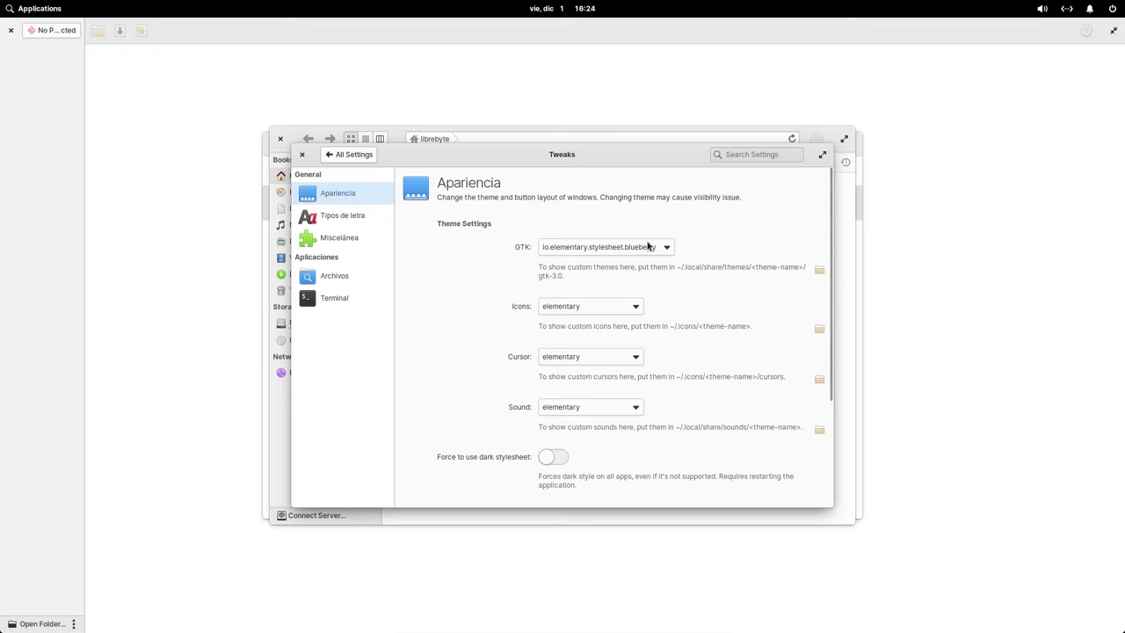
pyautogui.scroll(-4, 769, 321)
pyautogui.scroll(4, 767, 316)
# Review the Miscelánea settings and the application tweaks for Archivos and Terminal
pyautogui.click(345, 221)
pyautogui.click(348, 246)
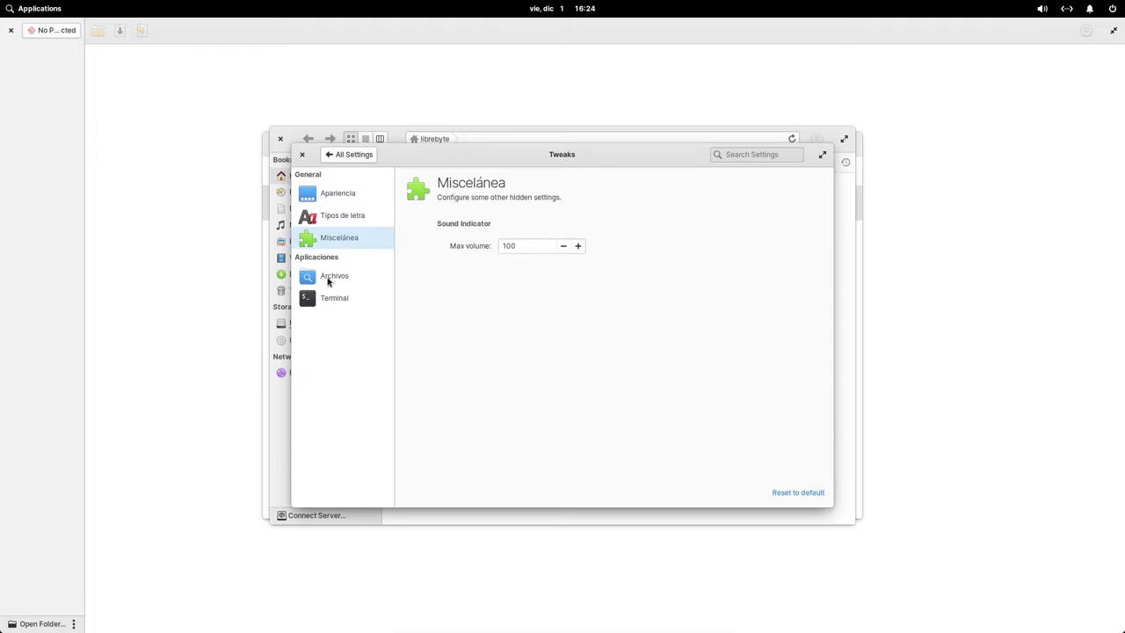
pyautogui.click(344, 277)
pyautogui.click(351, 297)
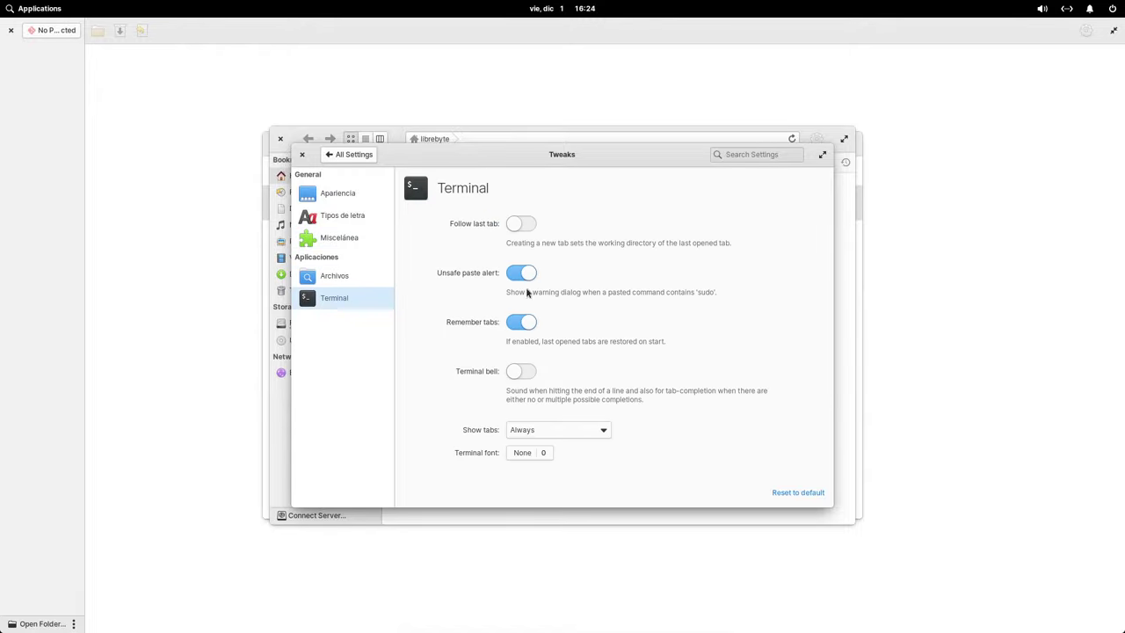
# Move the Tweaks window aside to reach the Archivos file manager and inspect its view options
pyautogui.moveTo(824, 159); pyautogui.dragTo(639, 194)
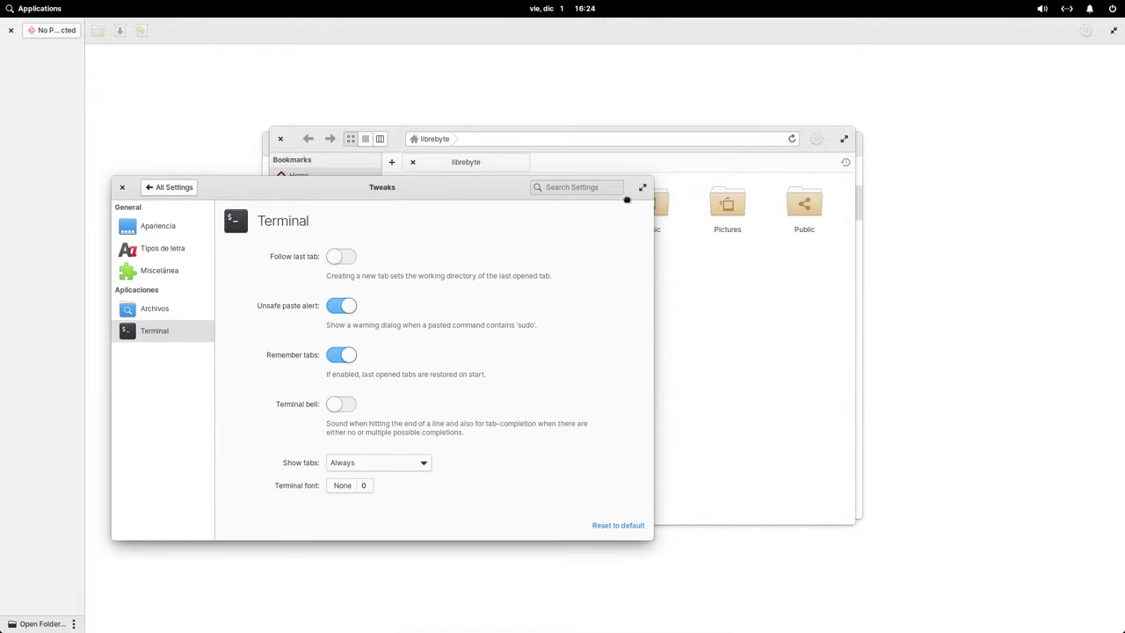
pyautogui.click(292, 133)
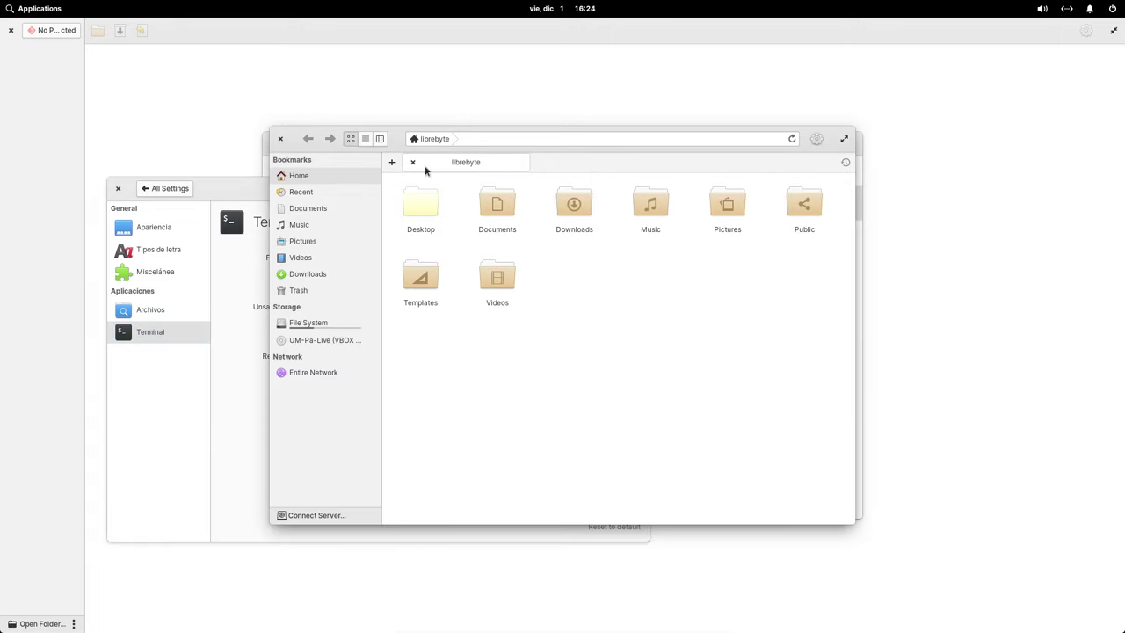
pyautogui.click(819, 141)
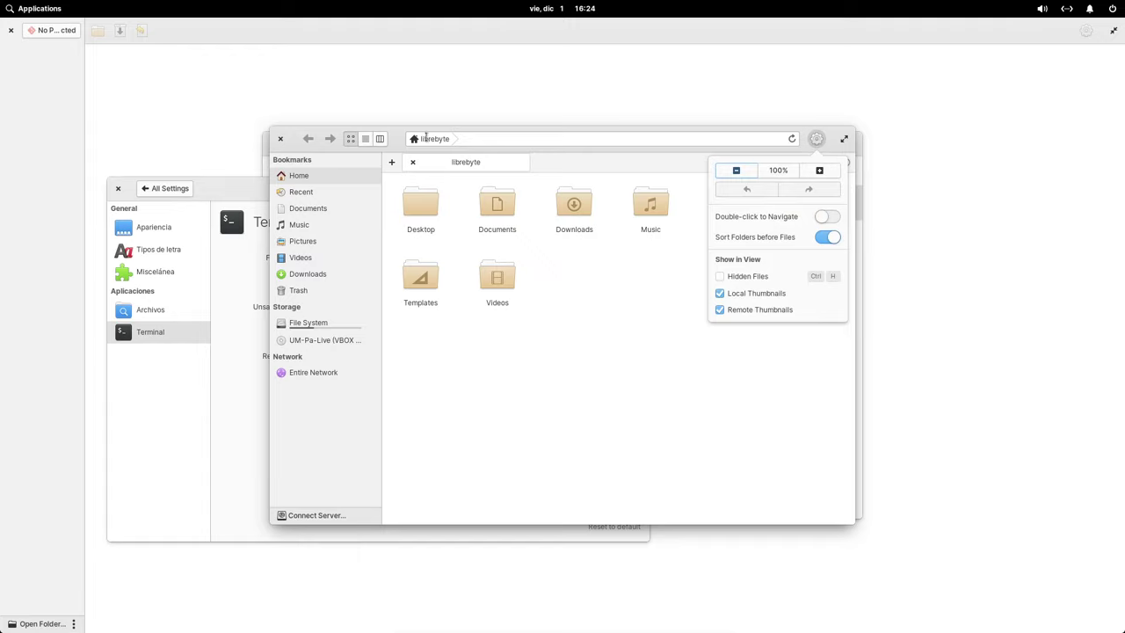
pyautogui.click(301, 141)
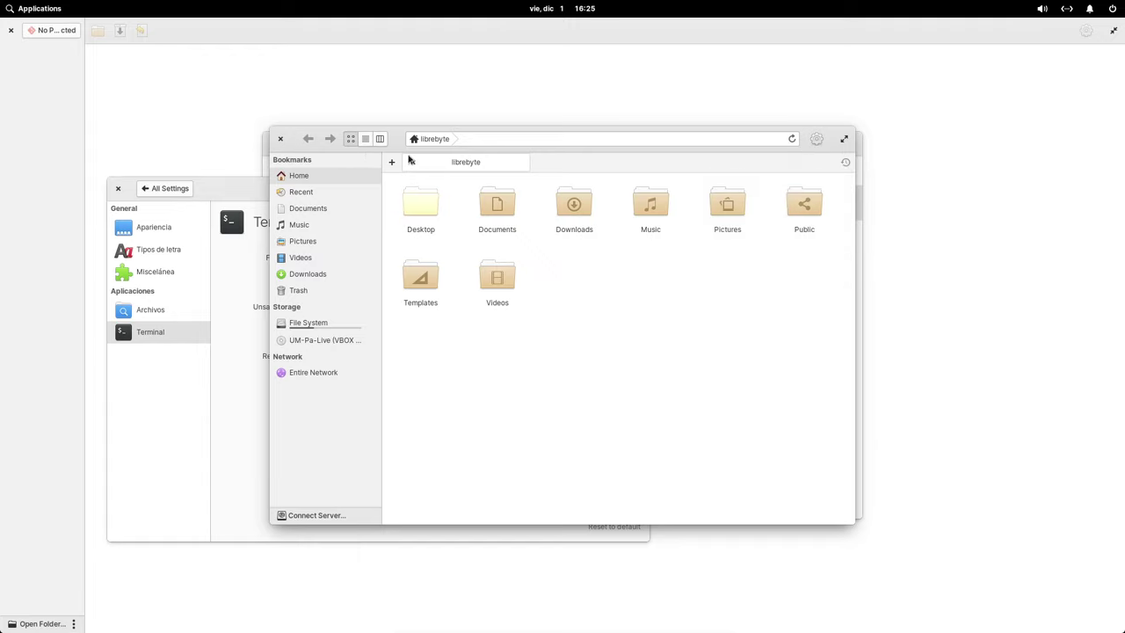
# Open Terminal from the System Tools category
pyautogui.click(48, 10)
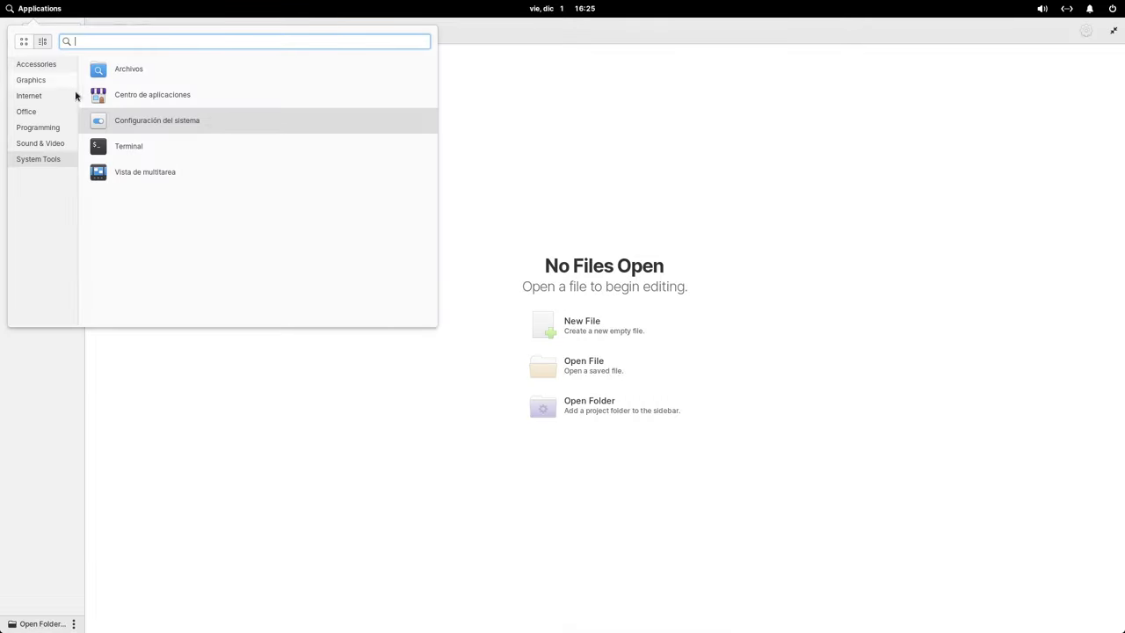
pyautogui.click(150, 156)
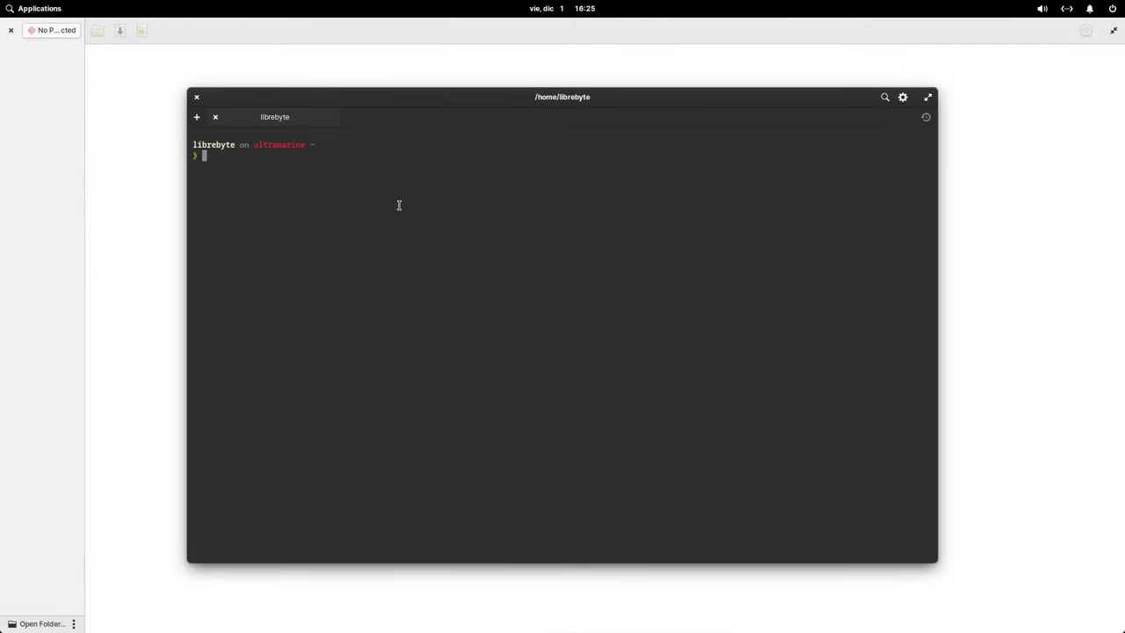
# Open a second terminal tab, check the terminal's context menu, and close the extra tab
pyautogui.hotkey('ctrl', 'shift', 't')
pyautogui.rightClick(456, 199)
pyautogui.click(391, 186)
pyautogui.click(348, 118)
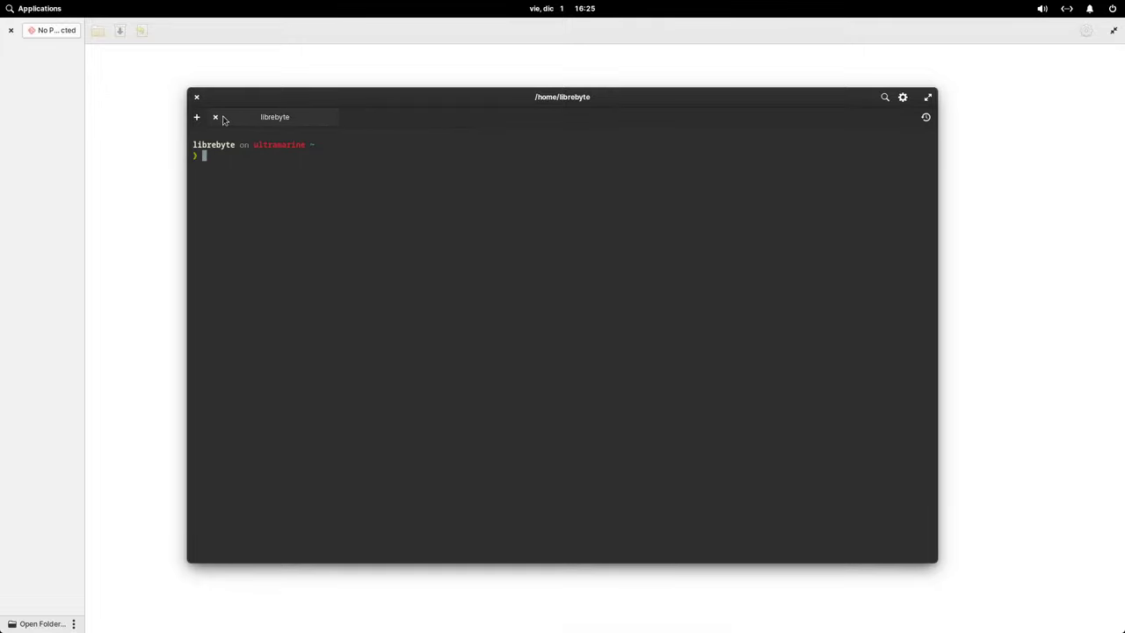